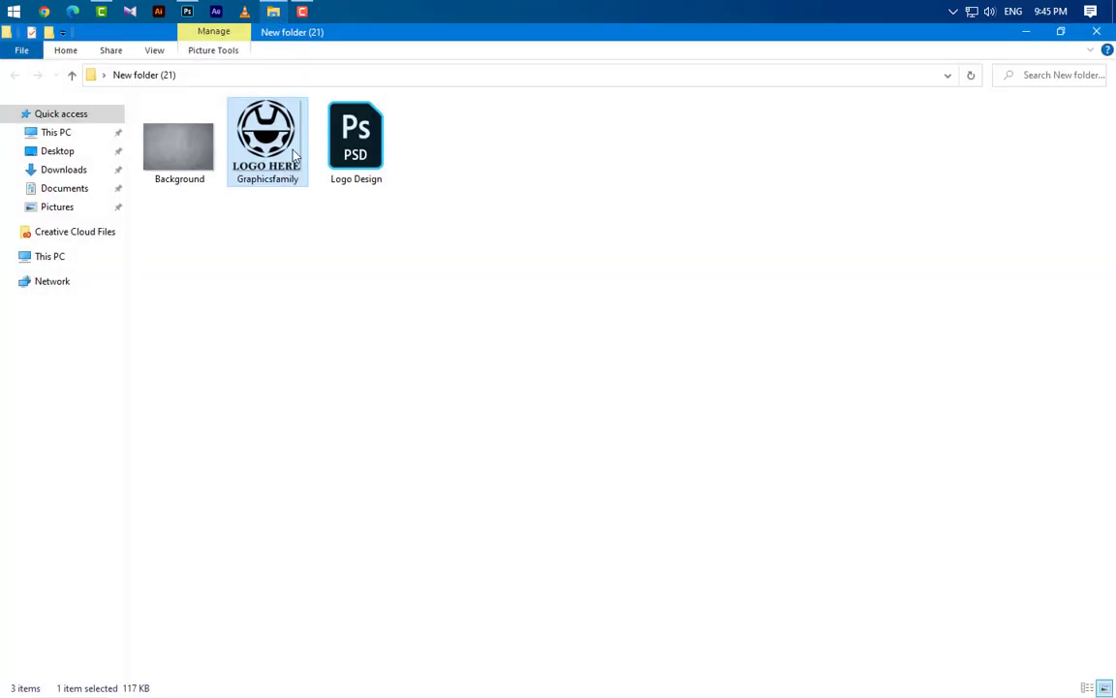
- Open the Background image in Photoshop and place the Graphicsfamily logo centred on its canvas
{"action": "left_click_drag", "start_coordinate": [184, 150], "coordinate": [549, 492]}
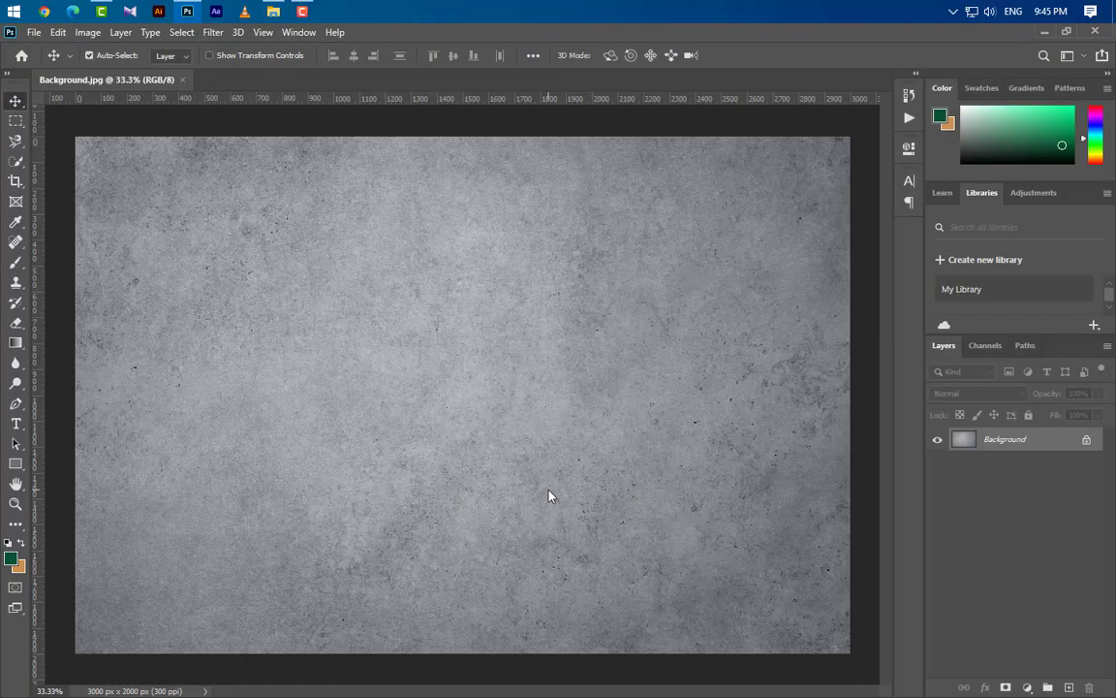
{"action": "left_click", "coordinate": [273, 11]}
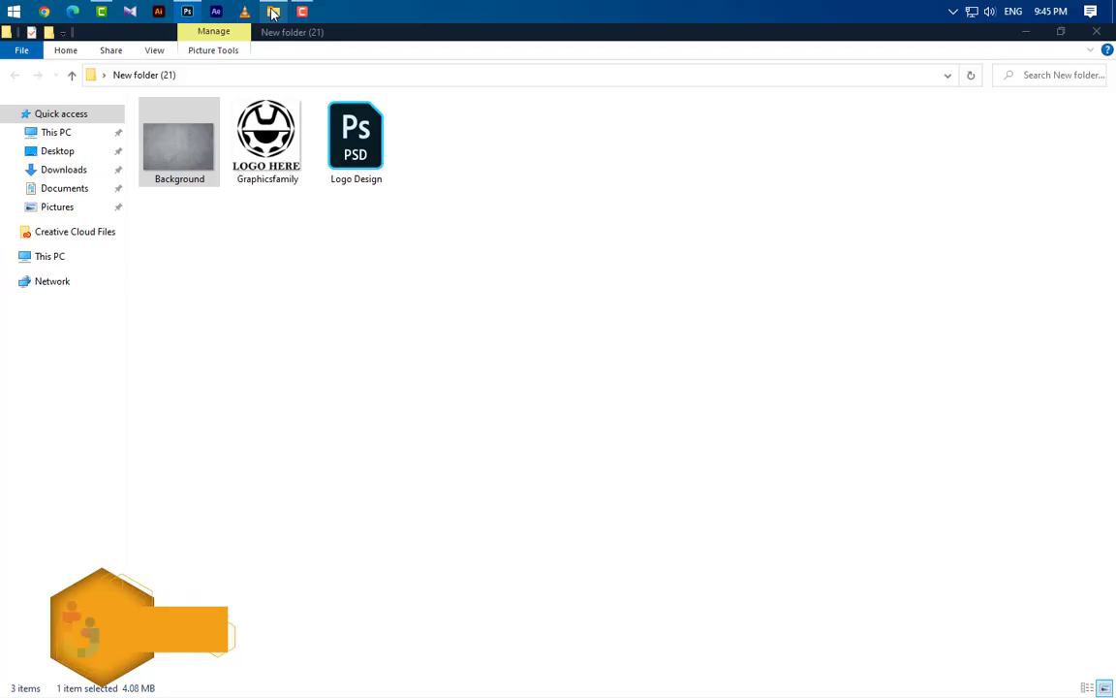
{"action": "left_click", "coordinate": [267, 141]}
{"action": "left_click_drag", "start_coordinate": [219, 29], "coordinate": [461, 479]}
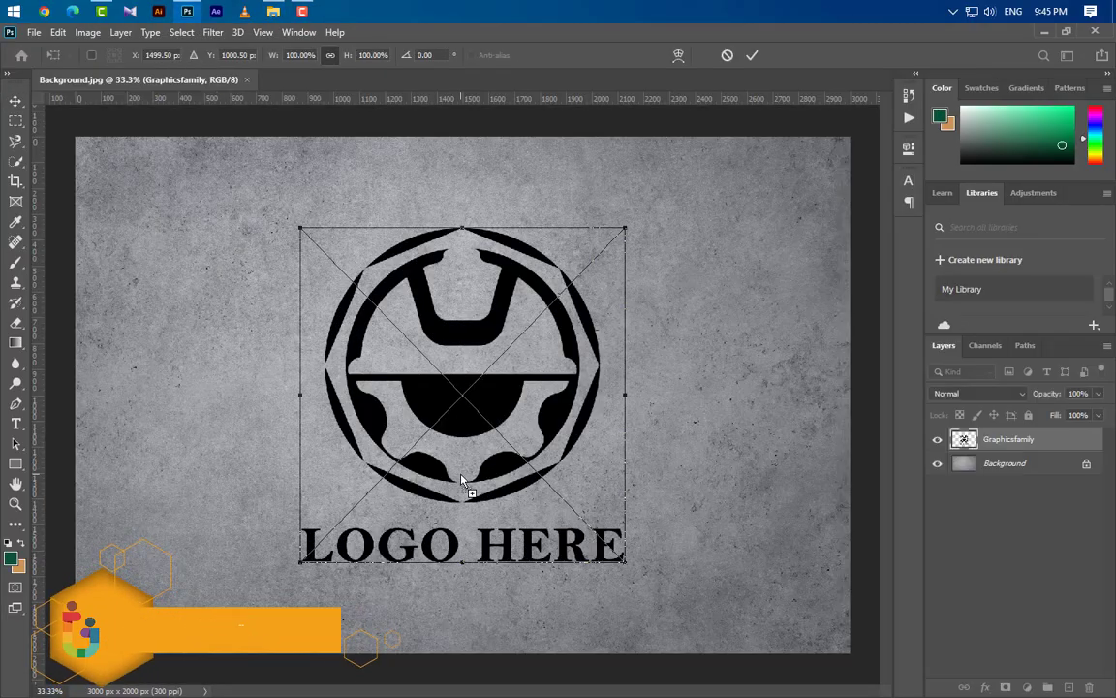
{"action": "left_click", "coordinate": [752, 56]}
{"action": "key", "text": "ctrl+a"}
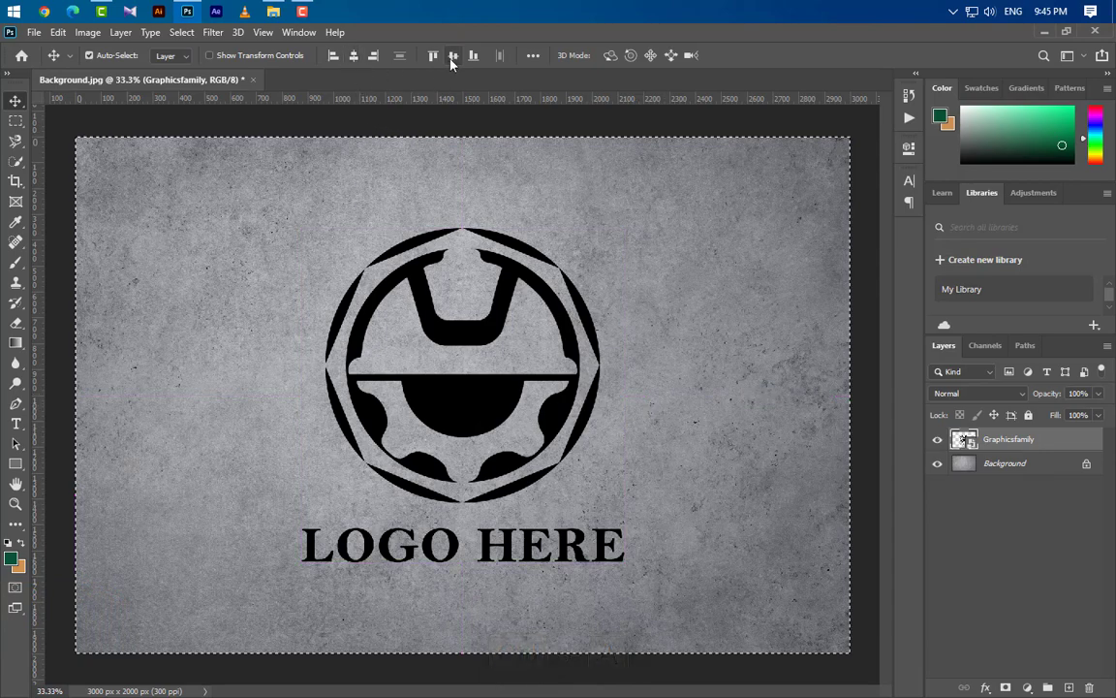
{"action": "key", "text": "ctrl+d"}
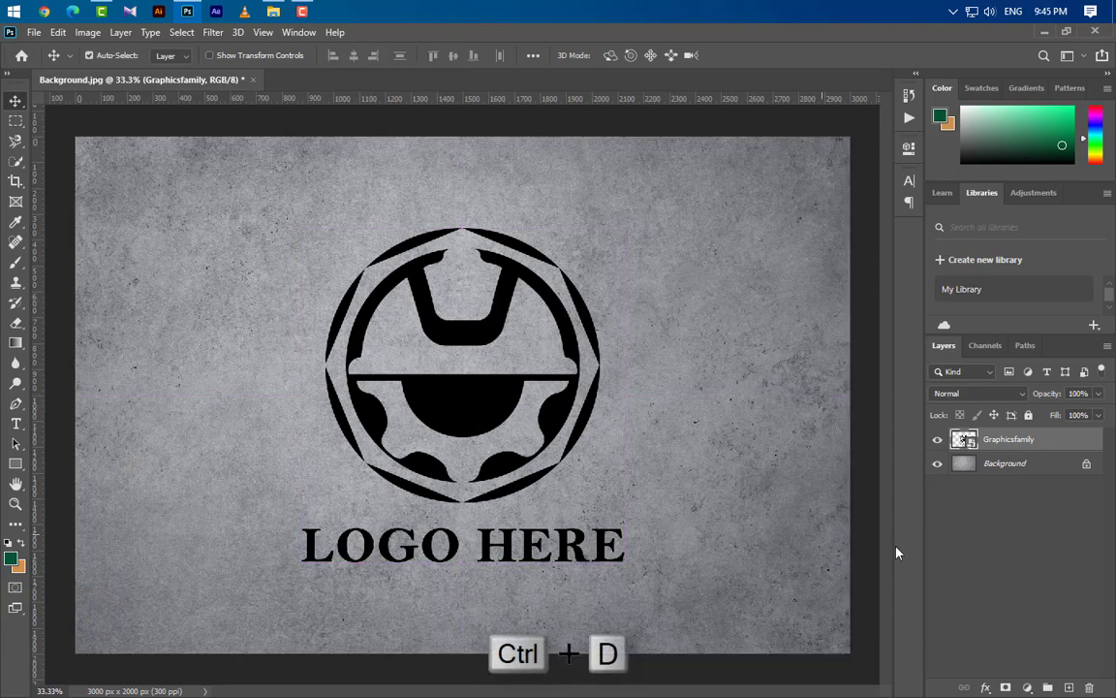
- Convert the Graphicsfamily layer to a Smart Object and make a hidden duplicate of it
{"action": "right_click", "coordinate": [1067, 442]}
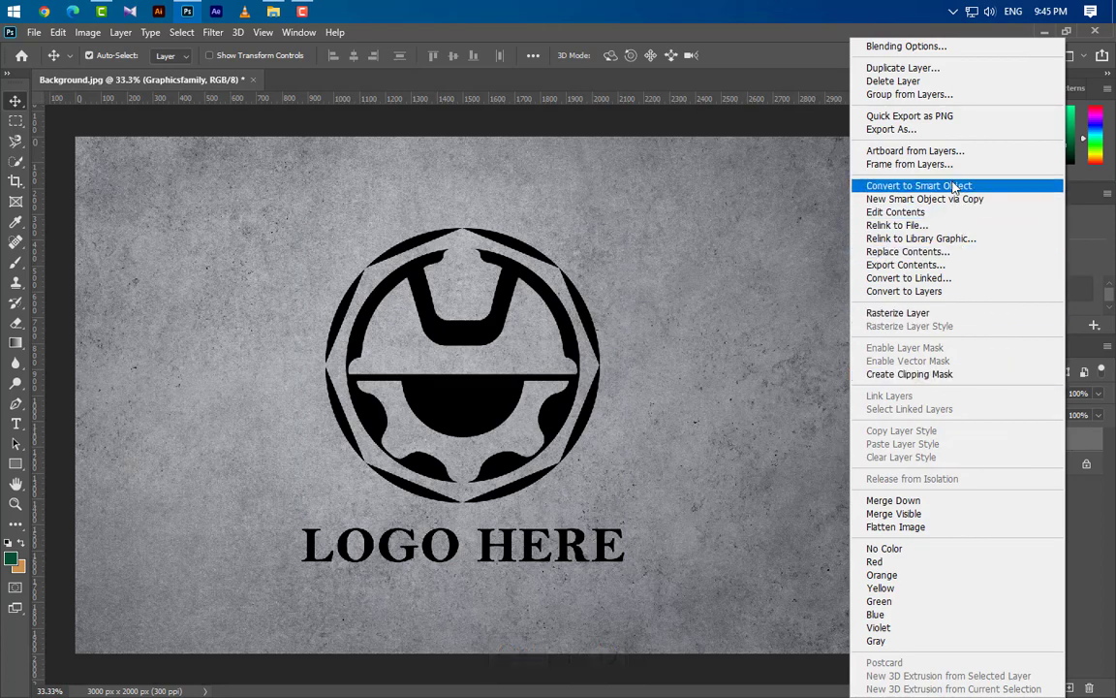
{"action": "left_click", "coordinate": [954, 185]}
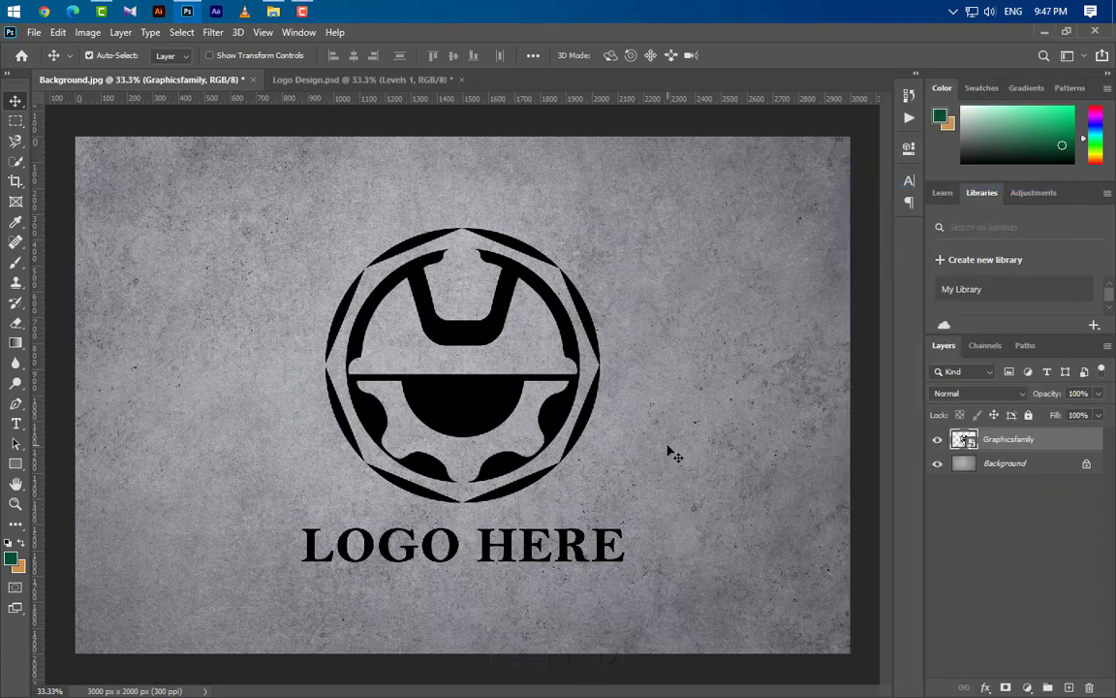
{"action": "left_click_drag", "start_coordinate": [1054, 444], "coordinate": [1067, 686]}
{"action": "left_click", "coordinate": [937, 438]}
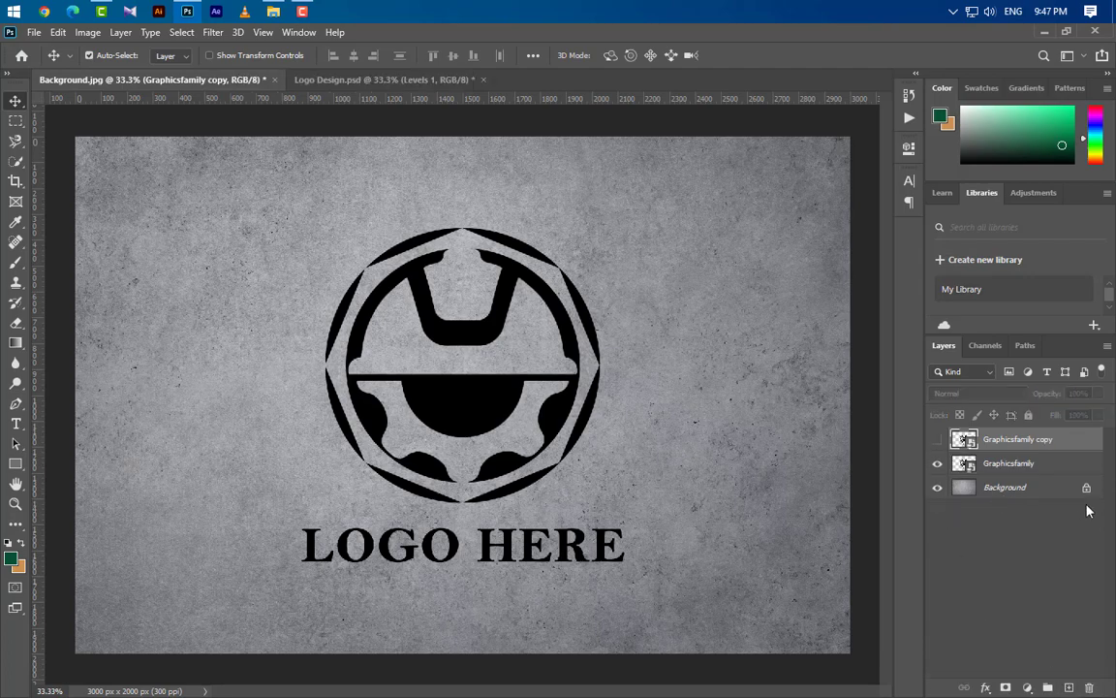
- Unlock and duplicate the Background layer, and clip the copy to the original Graphicsfamily layer directly above it
{"action": "left_click", "coordinate": [1086, 492]}
{"action": "left_click_drag", "start_coordinate": [1056, 497], "coordinate": [1067, 686]}
{"action": "left_click_drag", "start_coordinate": [1059, 490], "coordinate": [1057, 462]}
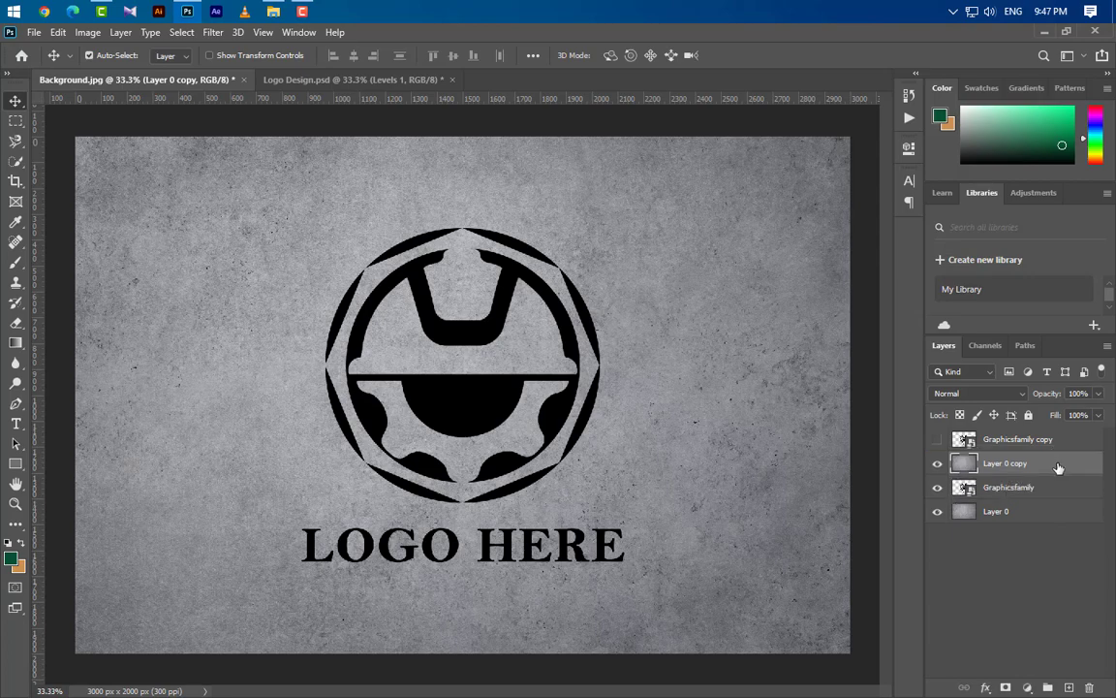
{"action": "right_click", "coordinate": [1062, 473]}
{"action": "left_click", "coordinate": [949, 341]}
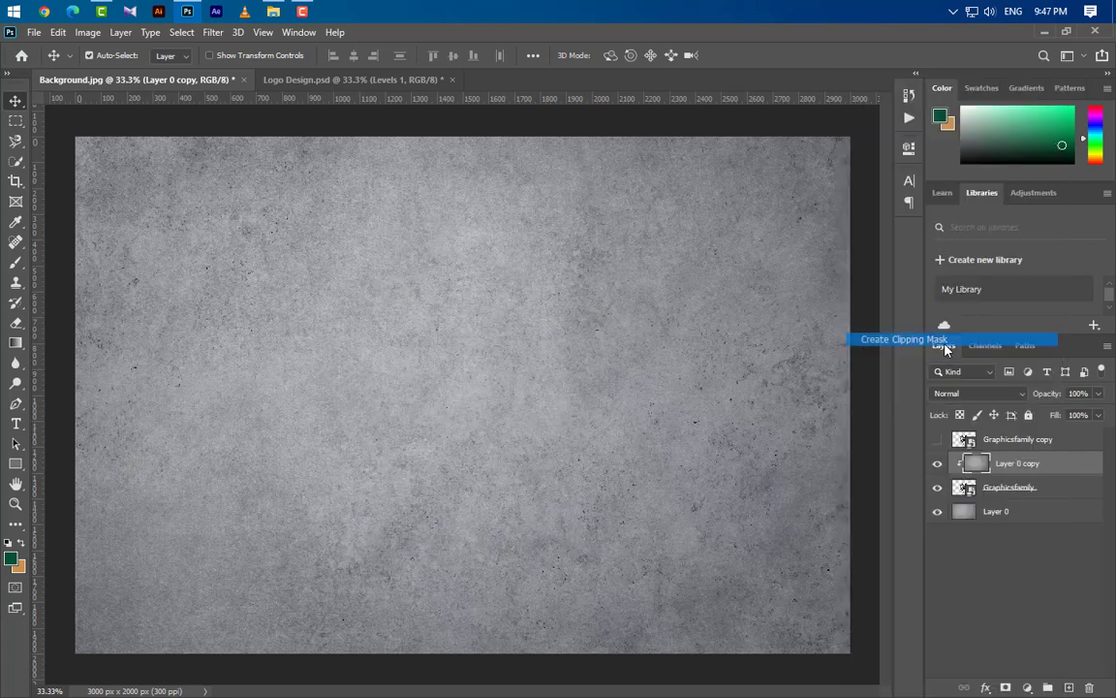
- Add a Levels adjustment with black input level 55 above the texture copy and clip it to the logo
{"action": "left_click", "coordinate": [1027, 687]}
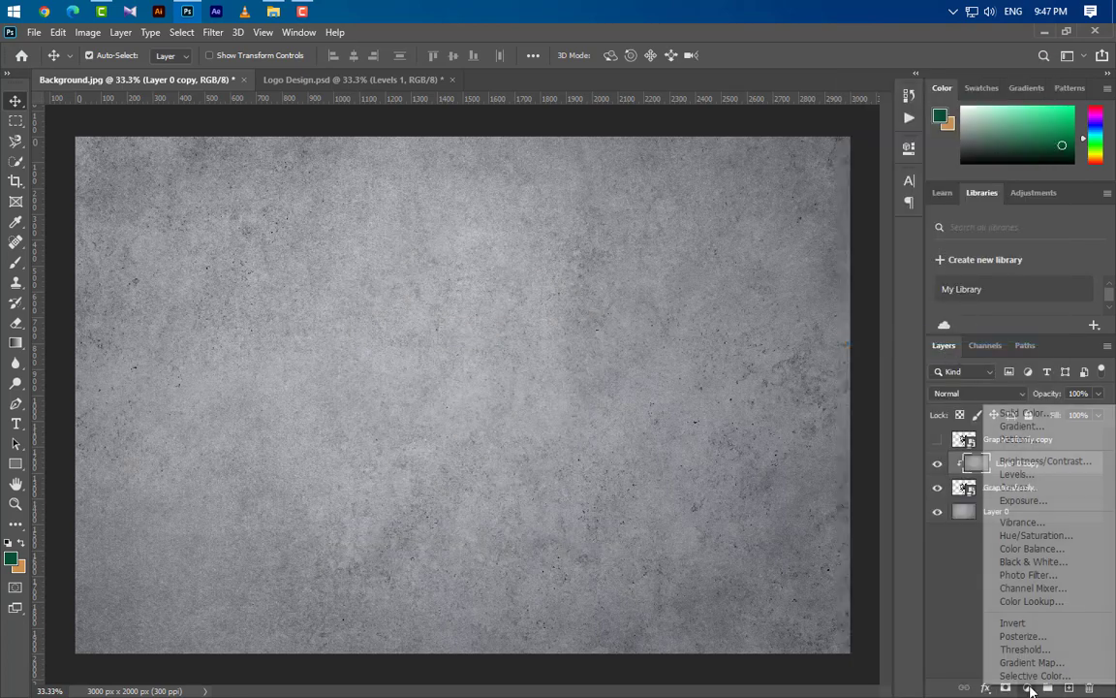
{"action": "left_click", "coordinate": [1016, 474]}
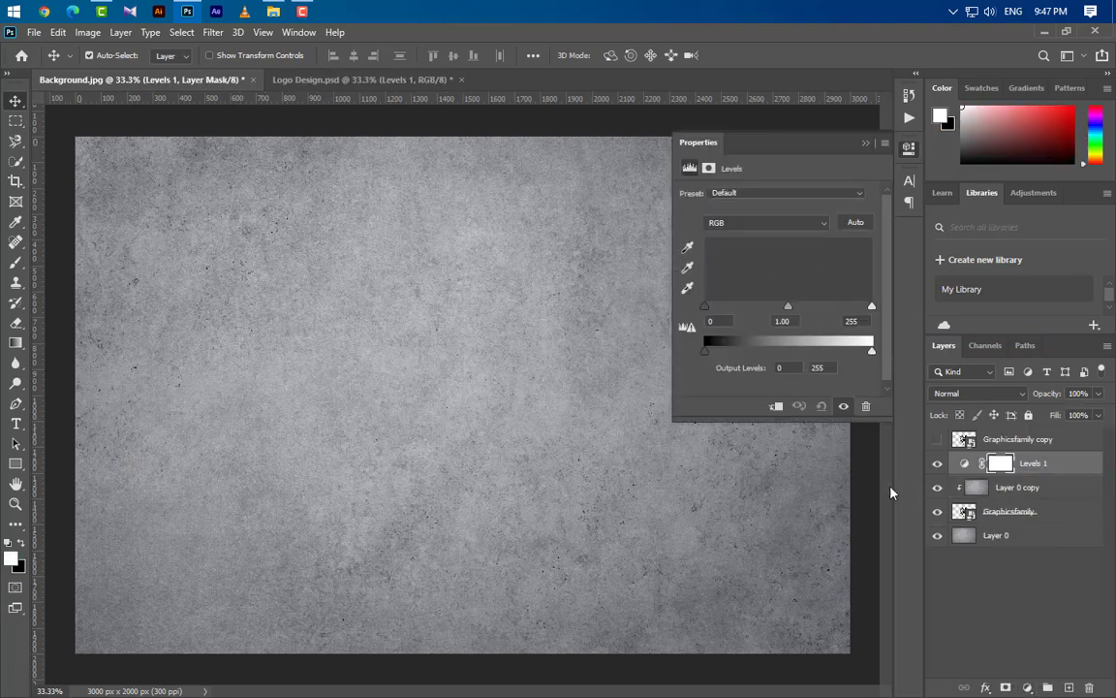
{"action": "left_click_drag", "start_coordinate": [721, 322], "coordinate": [687, 332]}
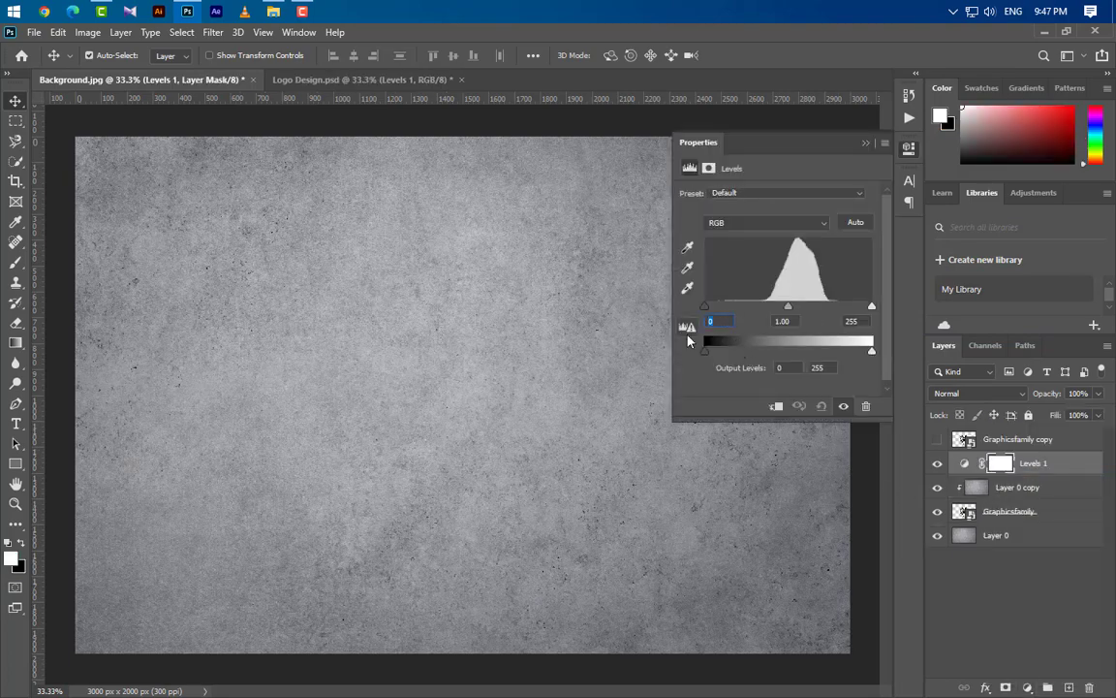
{"action": "type", "text": "55"}
{"action": "left_click", "coordinate": [866, 144]}
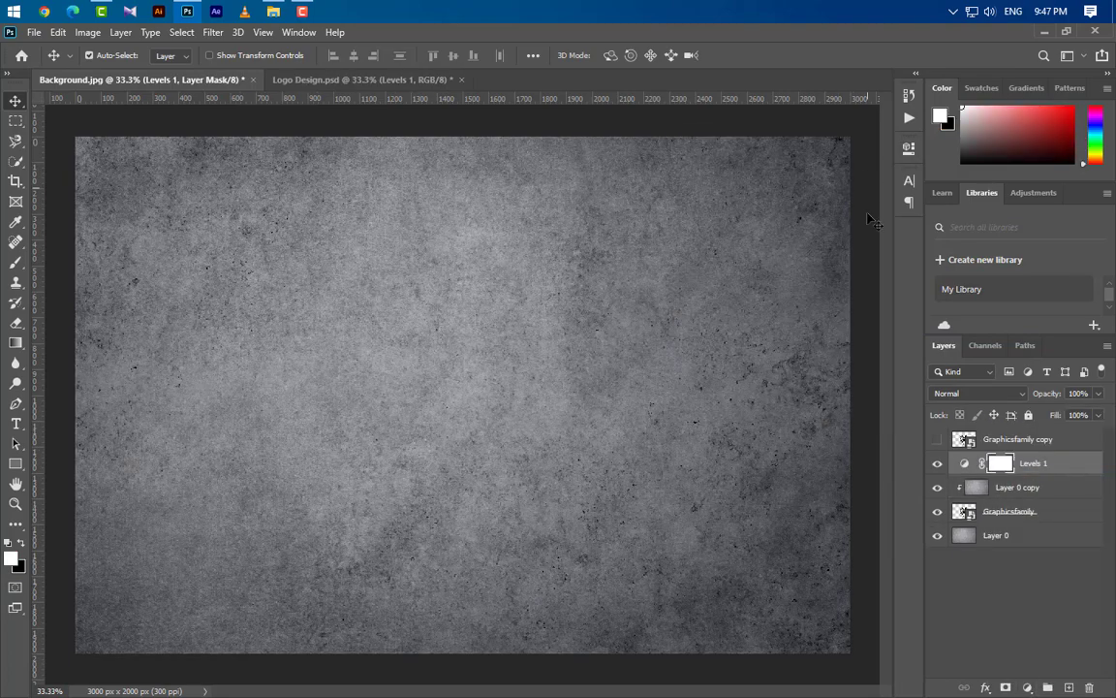
{"action": "right_click", "coordinate": [1066, 463]}
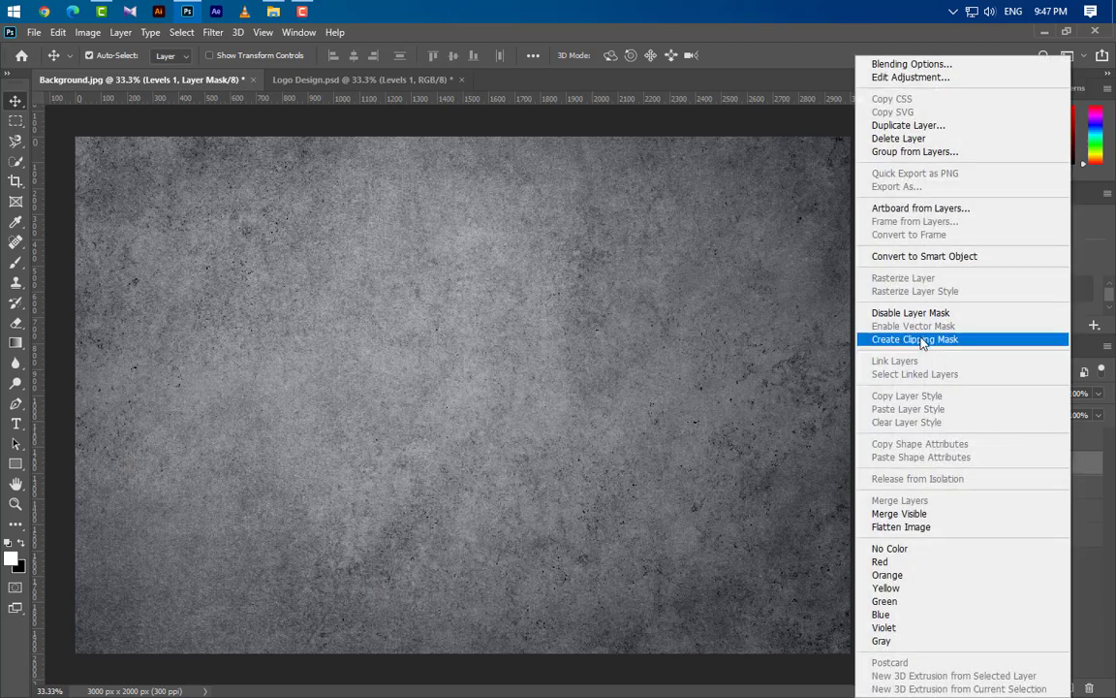
{"action": "left_click", "coordinate": [921, 339]}
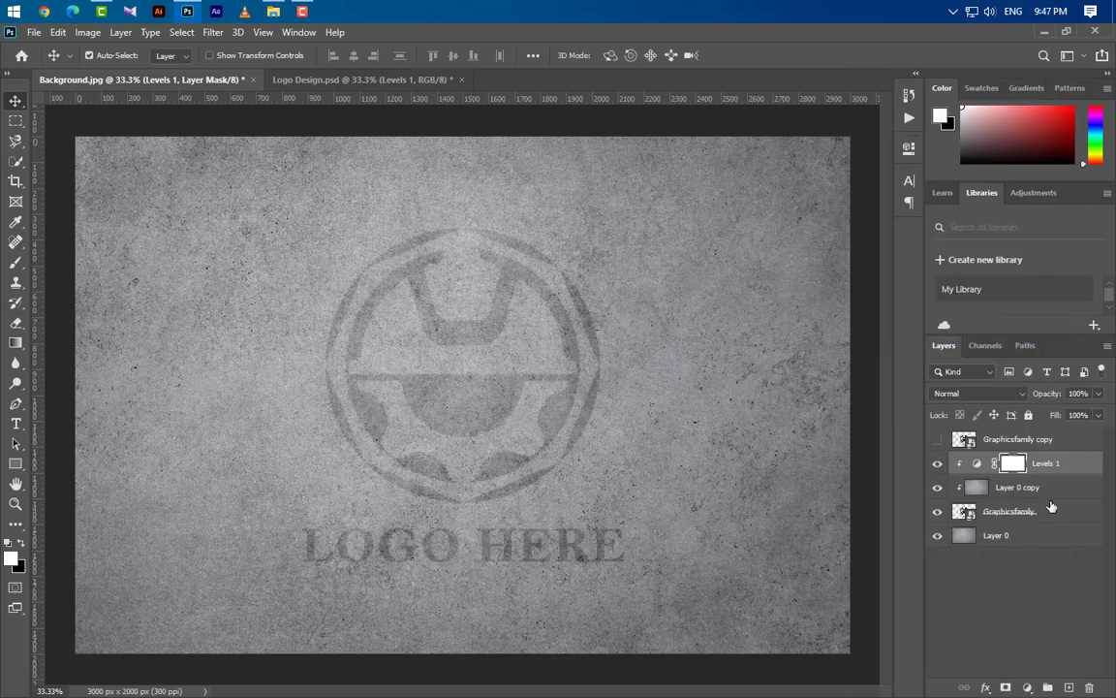
- Show the Graphicsfamily copy layer and enable Bevel & Emboss in its layer style
{"action": "left_click", "coordinate": [1041, 438]}
{"action": "left_click", "coordinate": [937, 439]}
{"action": "left_click", "coordinate": [936, 441]}
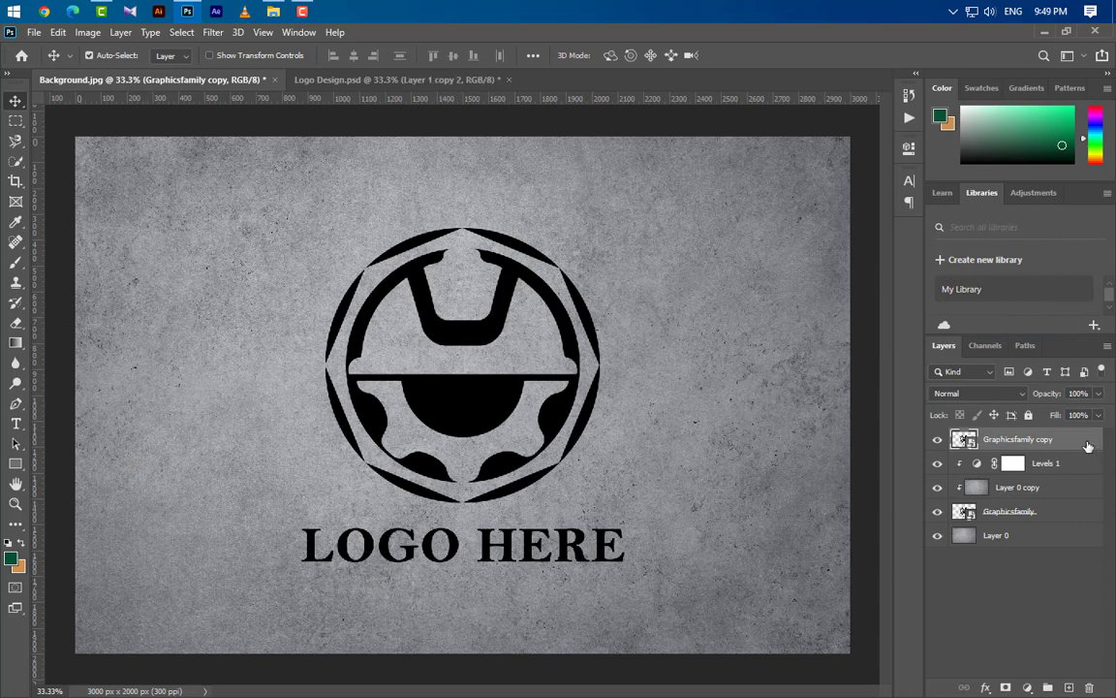
{"action": "double_click", "coordinate": [1087, 446]}
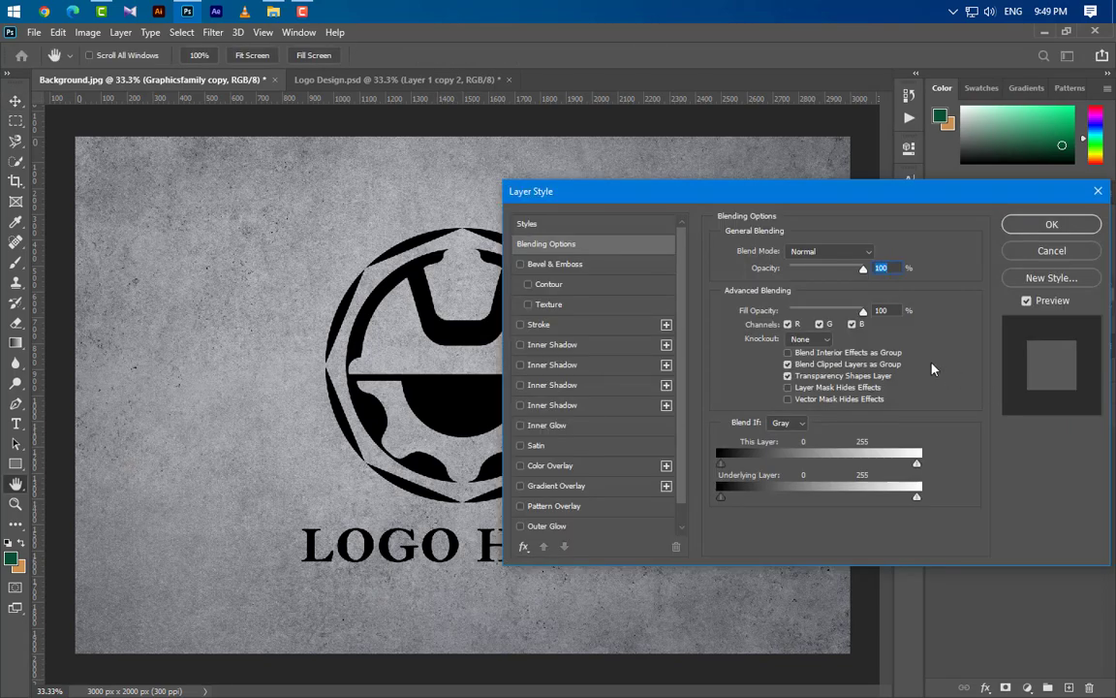
{"action": "left_click", "coordinate": [601, 267]}
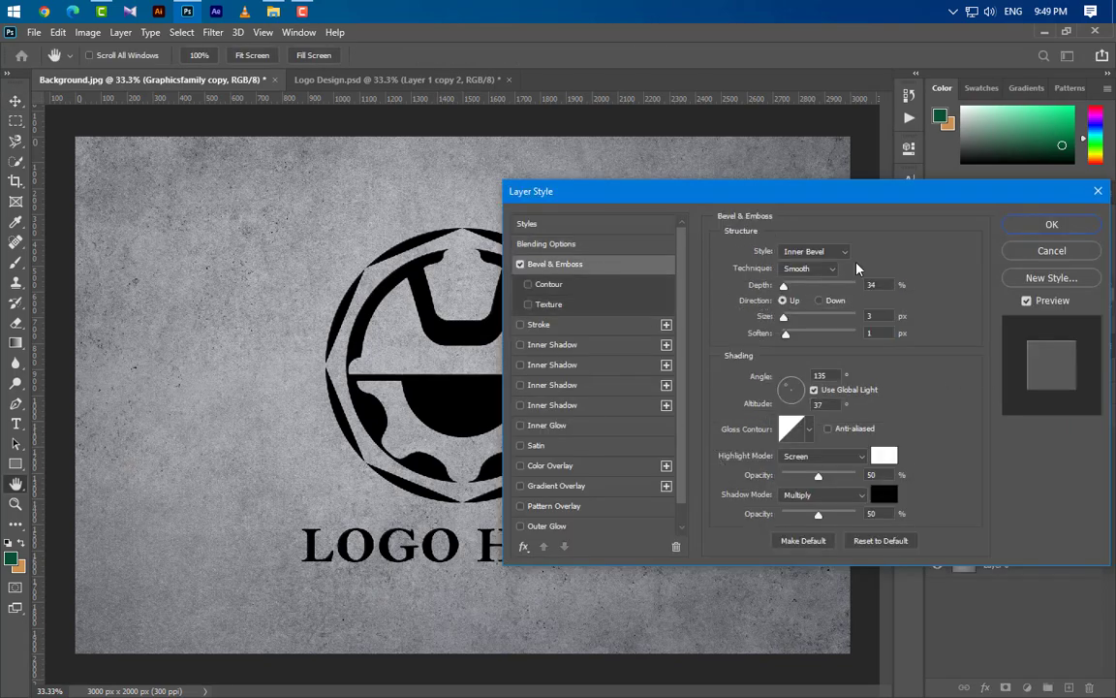
- Set the bevel structure to Emboss, Smooth, depth 510%, direction Down, size 5 px and soften 0 px
{"action": "left_click", "coordinate": [816, 251]}
{"action": "left_click", "coordinate": [822, 290]}
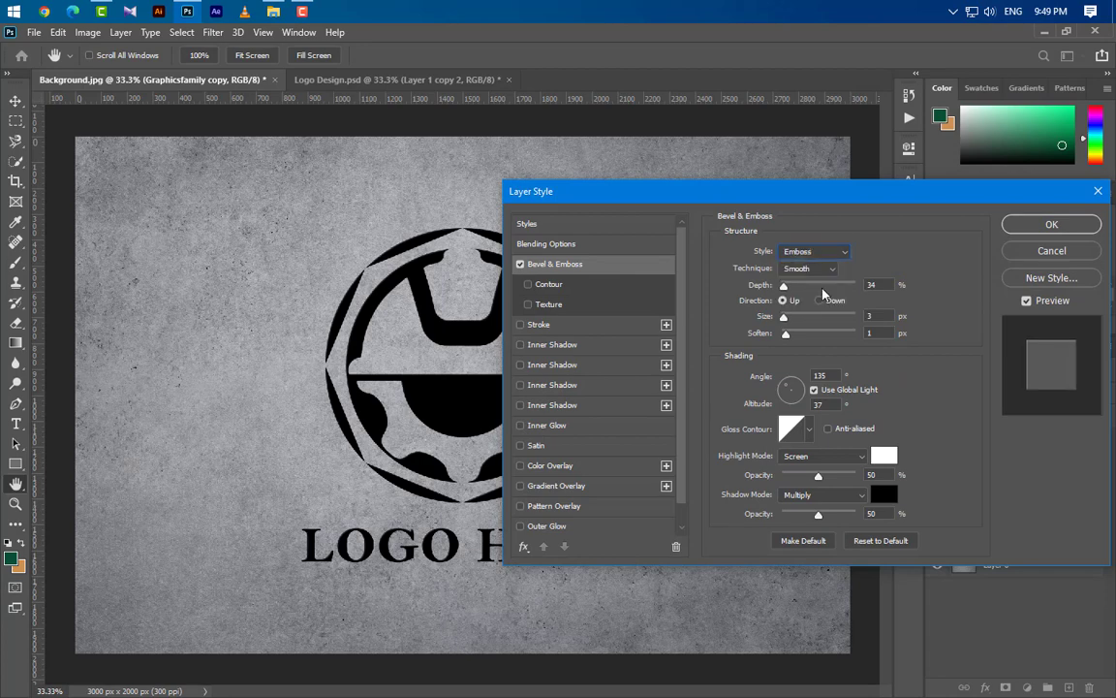
{"action": "left_click", "coordinate": [818, 270]}
{"action": "left_click", "coordinate": [816, 282]}
{"action": "type", "text": "510"}
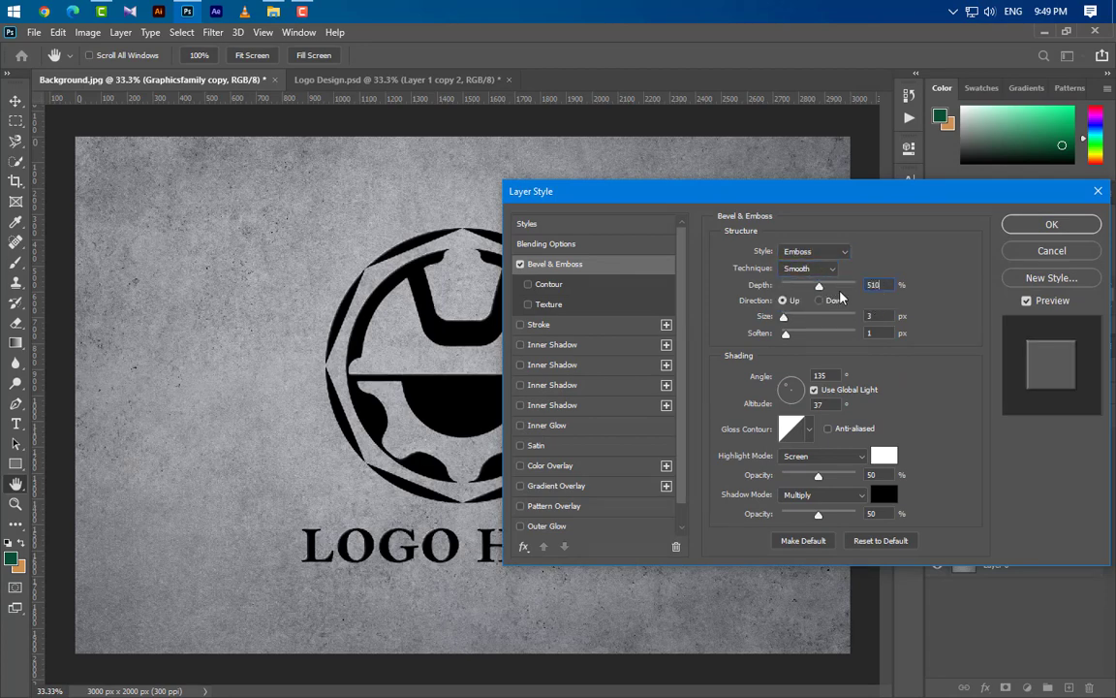
{"action": "left_click", "coordinate": [820, 301]}
{"action": "key", "text": "Tab"}
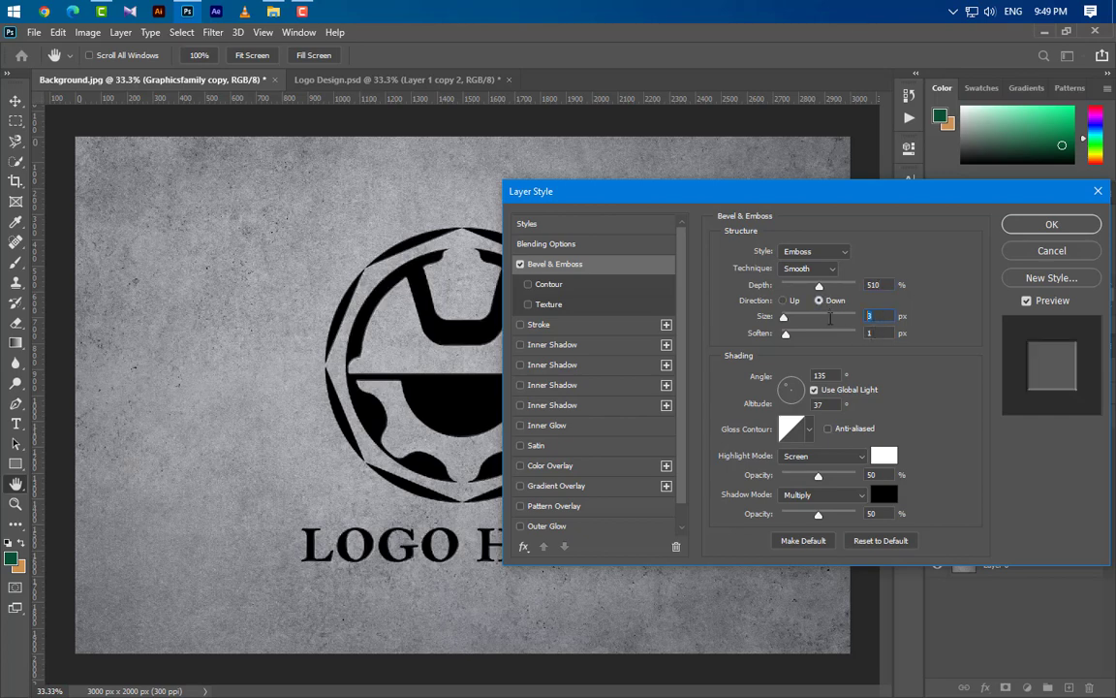
{"action": "type", "text": "5"}
{"action": "key", "text": "Tab"}
{"action": "type", "text": "0"}
- Turn off Use Global Light for the bevel and set its shading angle to 130° and altitude to 35°
{"action": "left_click_drag", "start_coordinate": [834, 376], "coordinate": [791, 382]}
{"action": "left_click", "coordinate": [813, 390]}
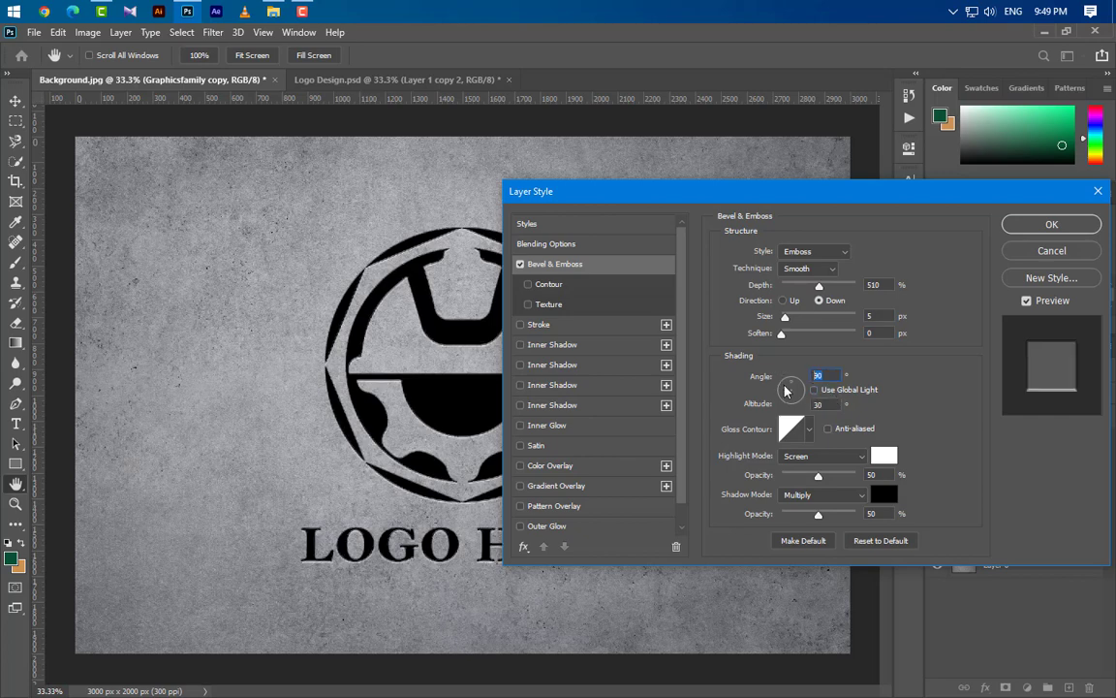
{"action": "type", "text": "130"}
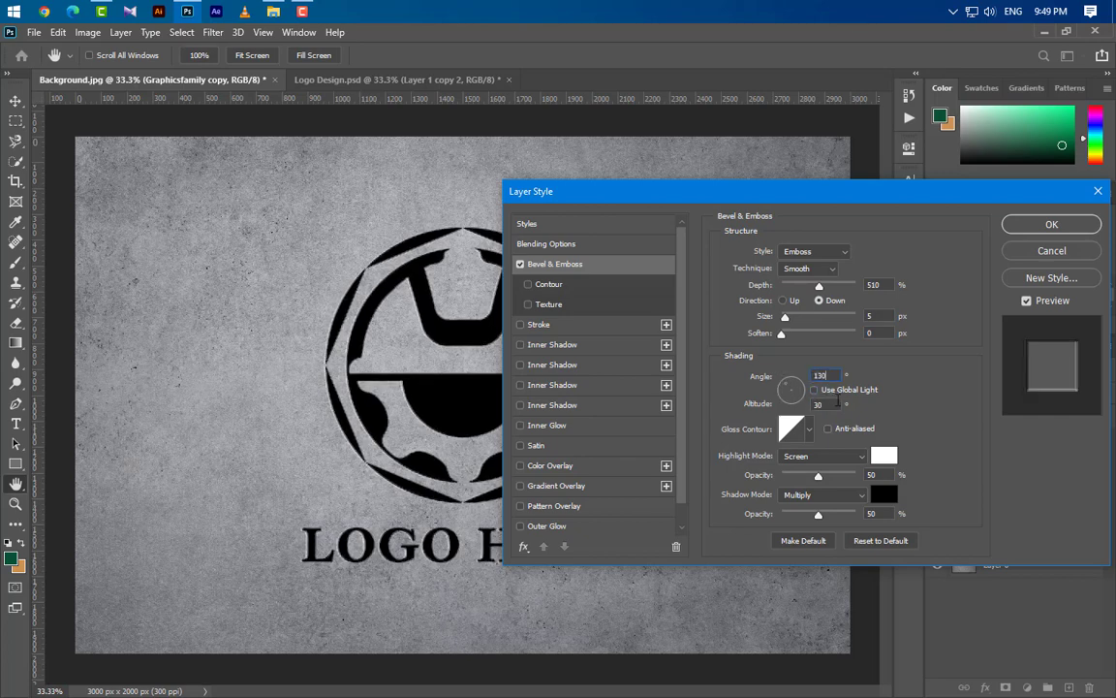
{"action": "left_click_drag", "start_coordinate": [838, 406], "coordinate": [794, 409]}
{"action": "type", "text": "35"}
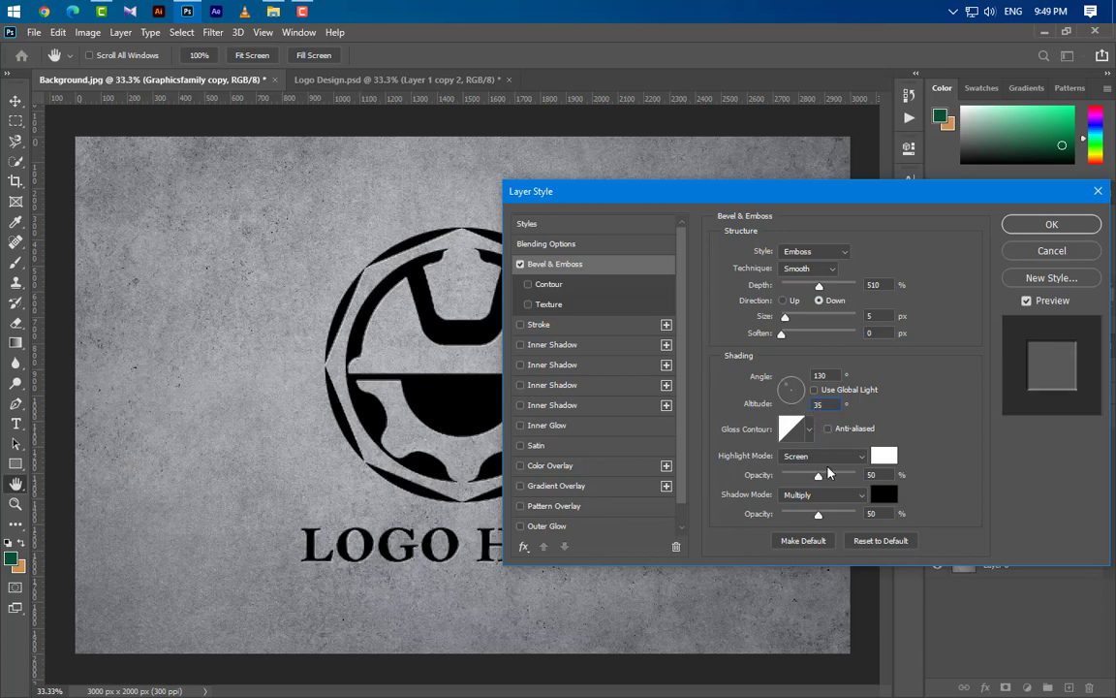
- Set the bevel highlight to Color Dodge at 40% opacity and the shadow to Hard Light at 60%
{"action": "left_click", "coordinate": [841, 464]}
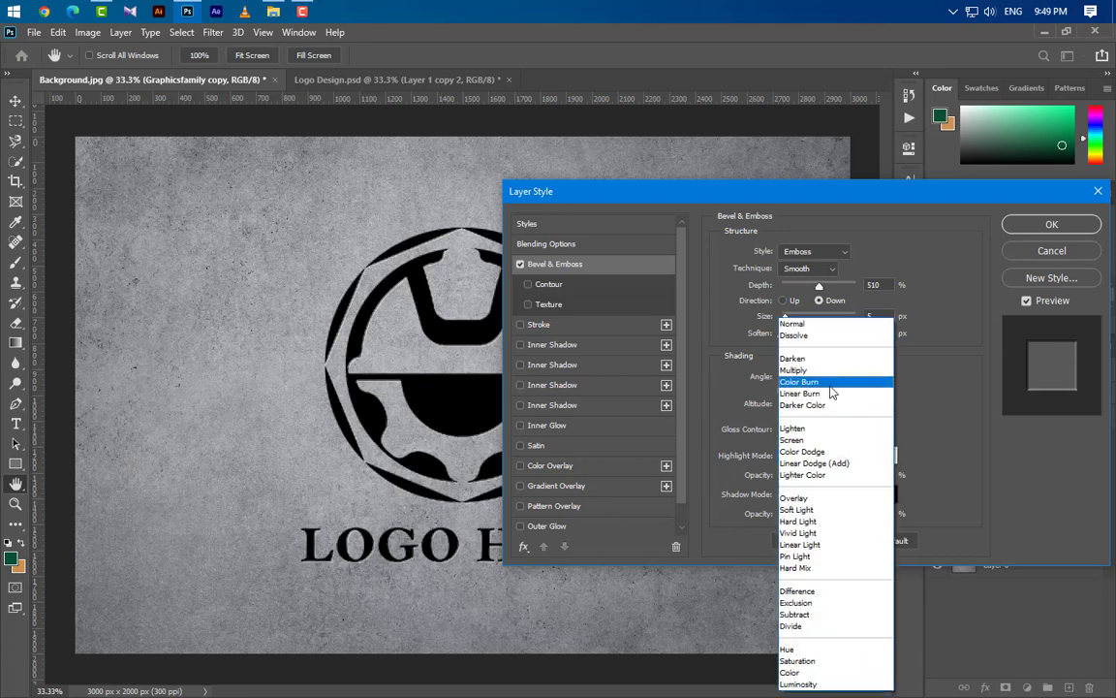
{"action": "left_click", "coordinate": [831, 453]}
{"action": "type", "text": "40"}
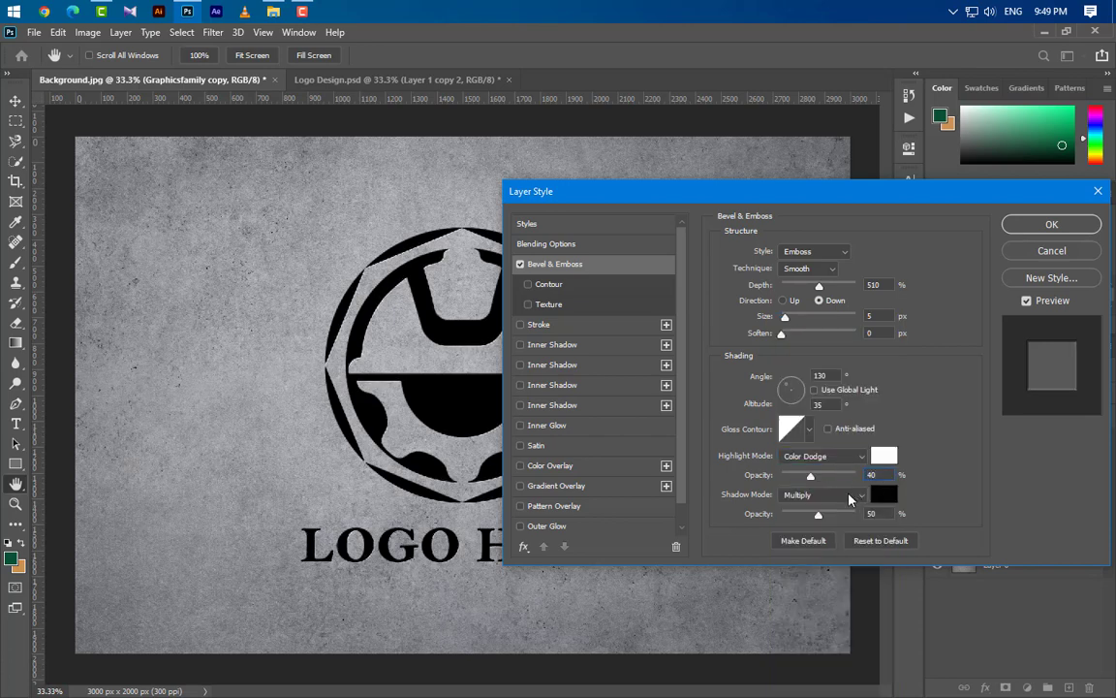
{"action": "left_click", "coordinate": [849, 496]}
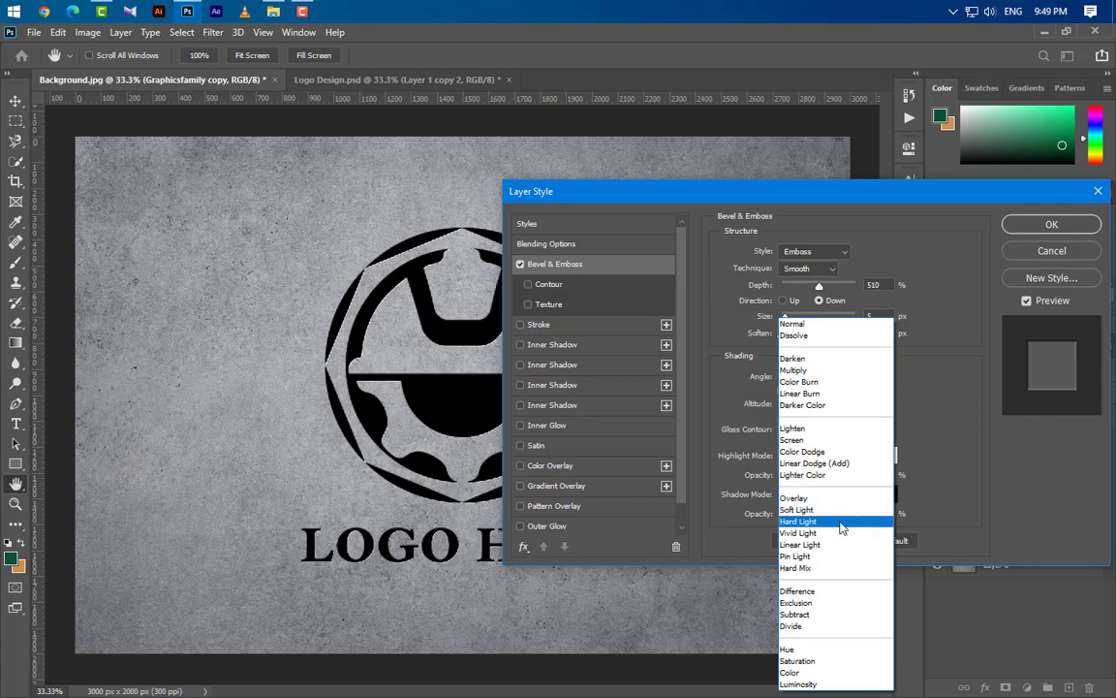
{"action": "left_click", "coordinate": [837, 522]}
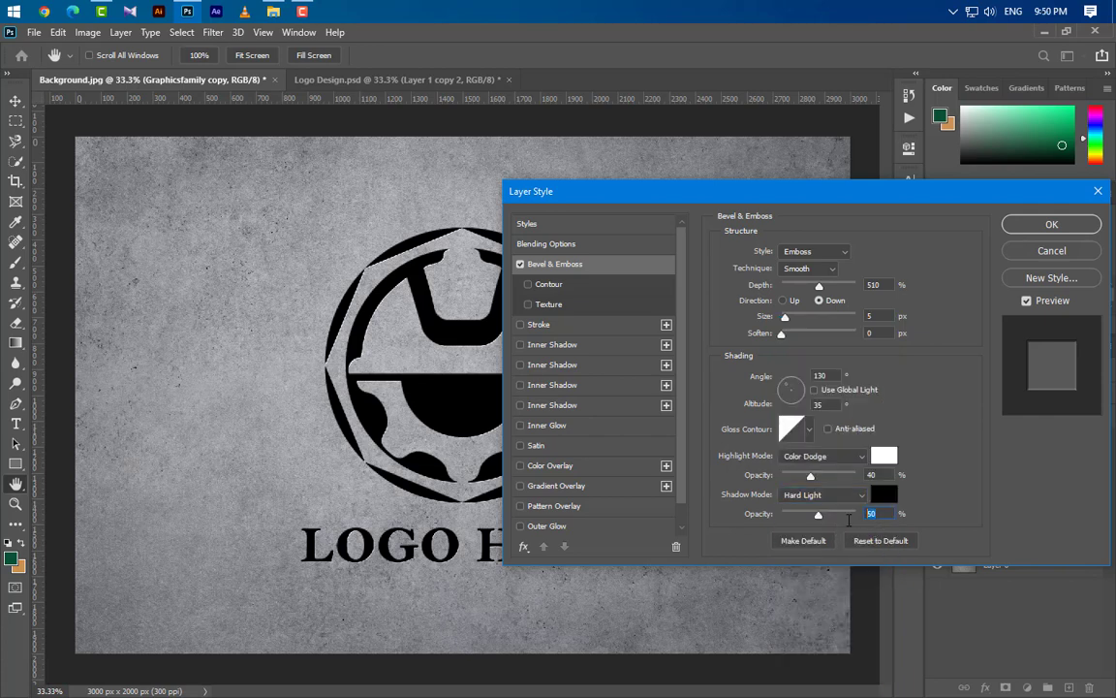
{"action": "type", "text": "60"}
{"action": "key", "text": "Tab"}
- Enable the first Inner Shadow with black (000000) colour and Multiply blend mode
{"action": "left_click", "coordinate": [590, 347]}
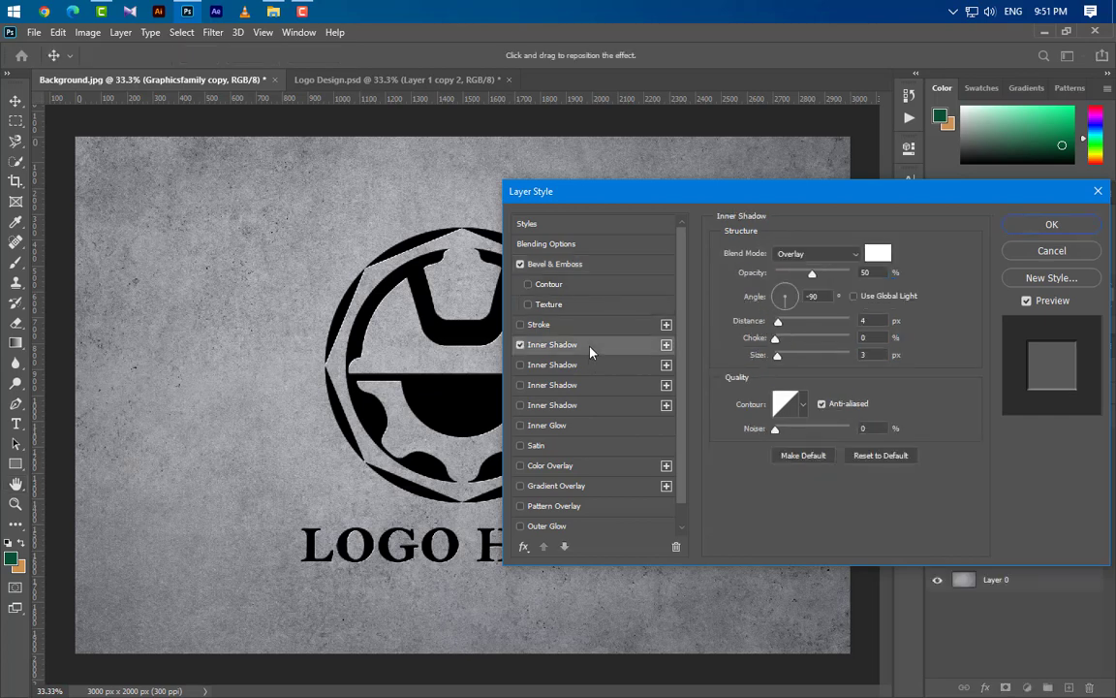
{"action": "left_click", "coordinate": [883, 254]}
{"action": "left_click_drag", "start_coordinate": [748, 580], "coordinate": [637, 631]}
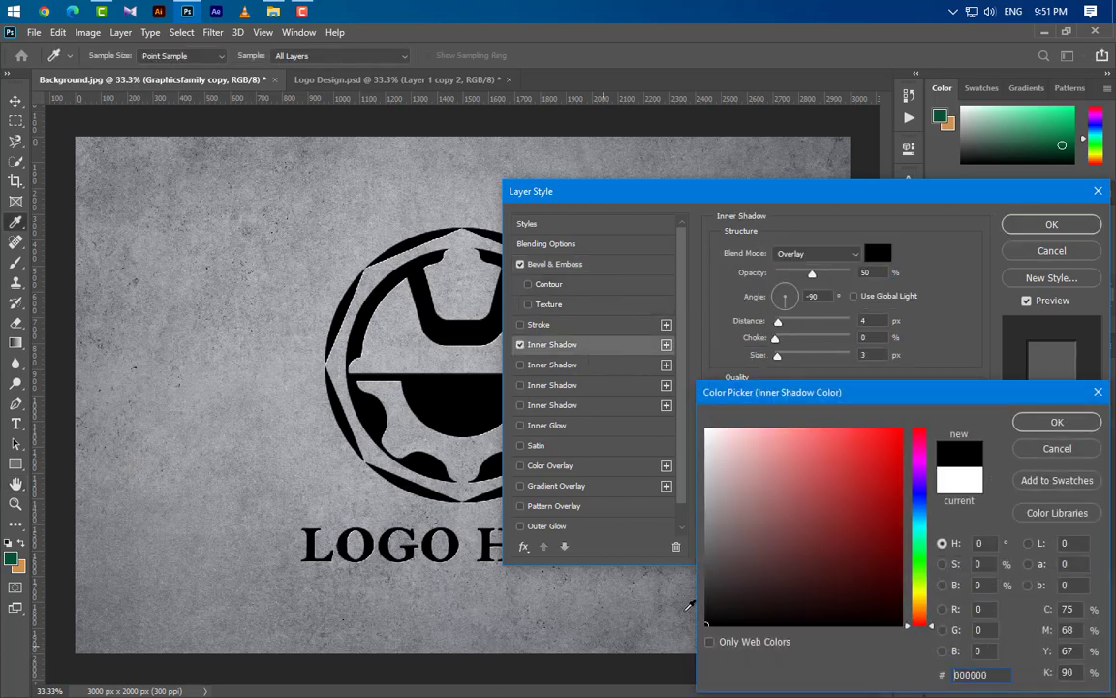
{"action": "left_click", "coordinate": [1054, 422]}
{"action": "left_click", "coordinate": [814, 255]}
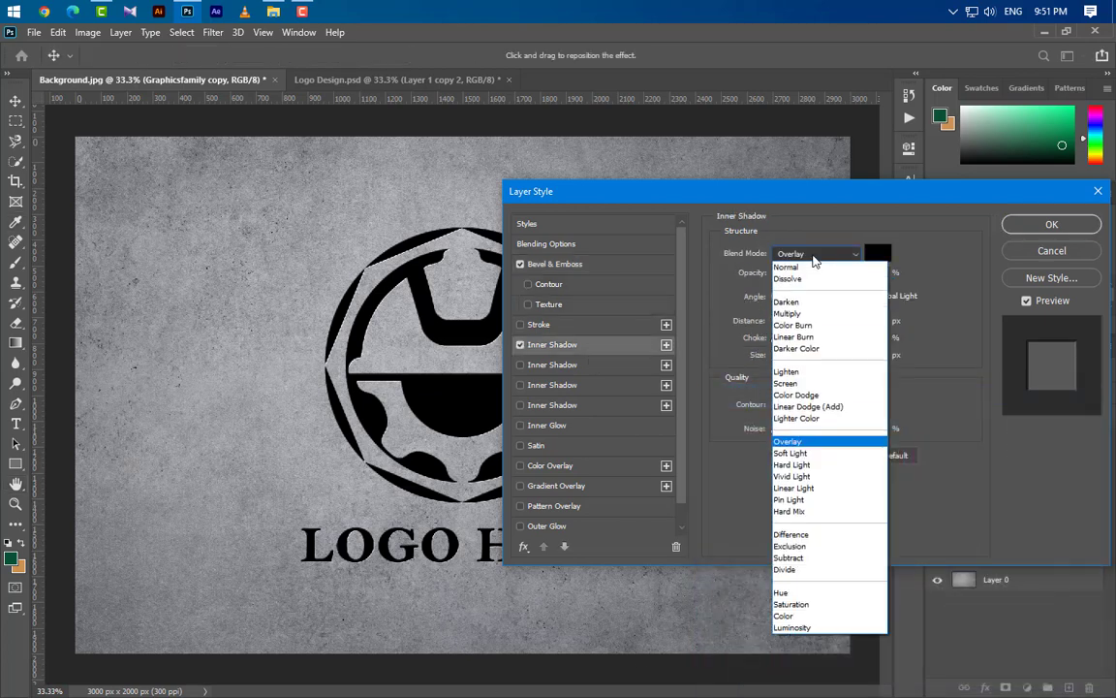
{"action": "left_click", "coordinate": [786, 313]}
- Set the Inner Shadow to 25% opacity, 120° angle, 10 px distance, 11% choke and 7 px size
{"action": "double_click", "coordinate": [877, 272]}
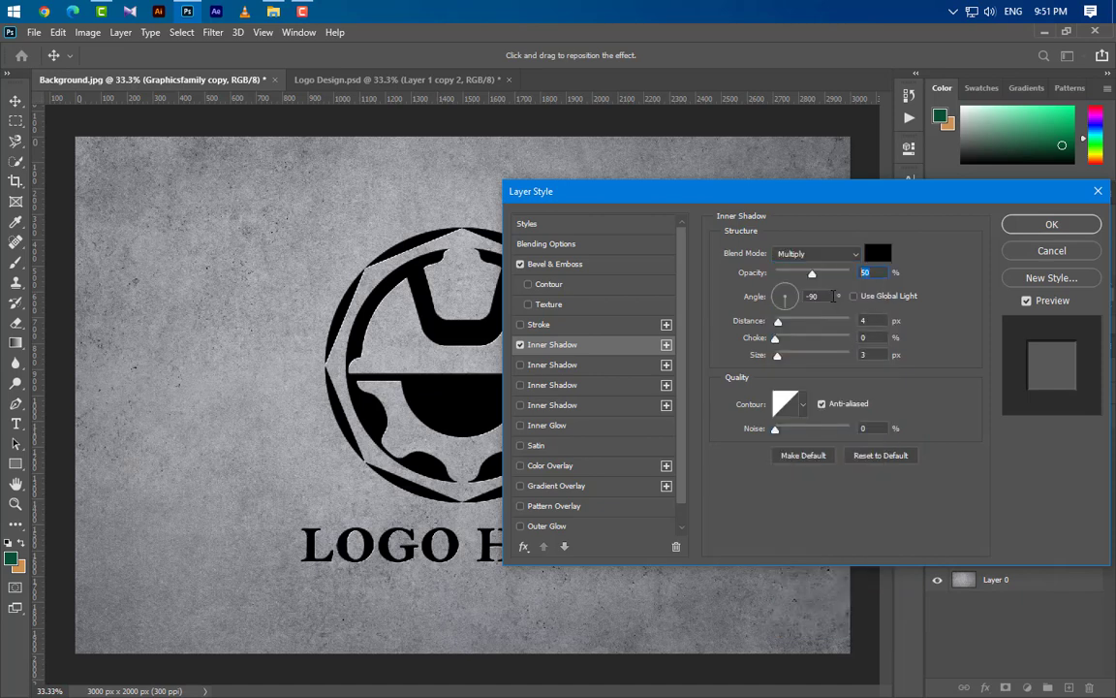
{"action": "type", "text": "25"}
{"action": "key", "text": "Tab"}
{"action": "type", "text": "120"}
{"action": "key", "text": "Tab"}
{"action": "type", "text": "10"}
{"action": "key", "text": "Tab"}
{"action": "type", "text": "11"}
{"action": "key", "text": "Tab"}
{"action": "type", "text": "7"}
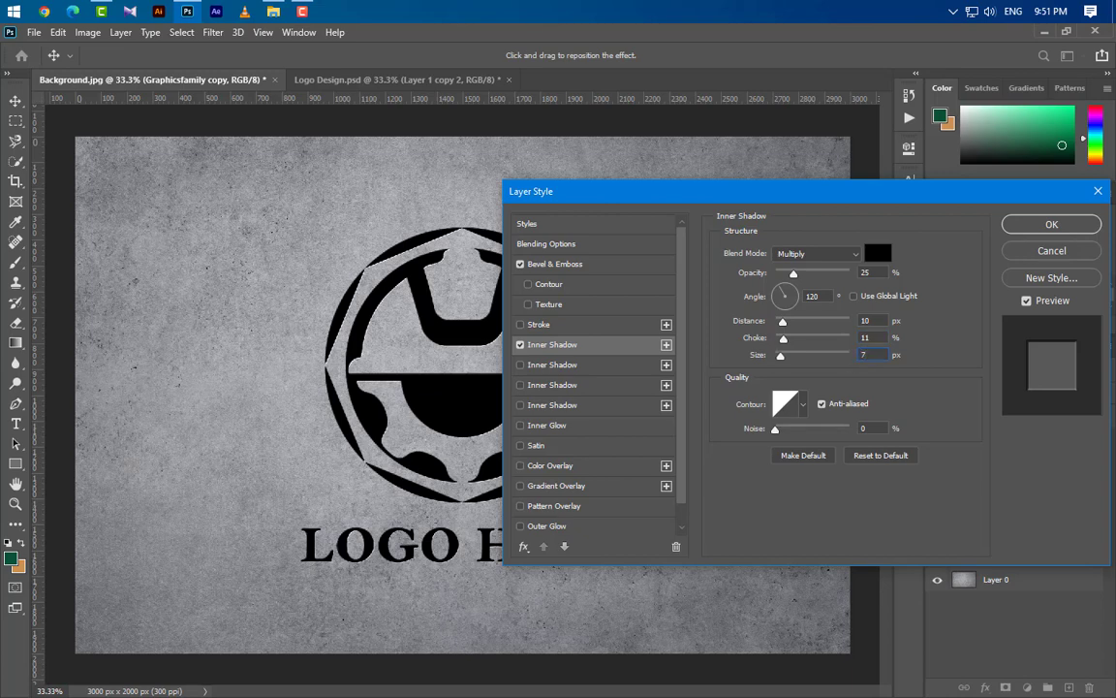
{"action": "key", "text": "Tab"}
- Enable Satin on the Graphicsfamily copy layer with black colour and Hard Light blend mode
{"action": "left_click", "coordinate": [612, 446]}
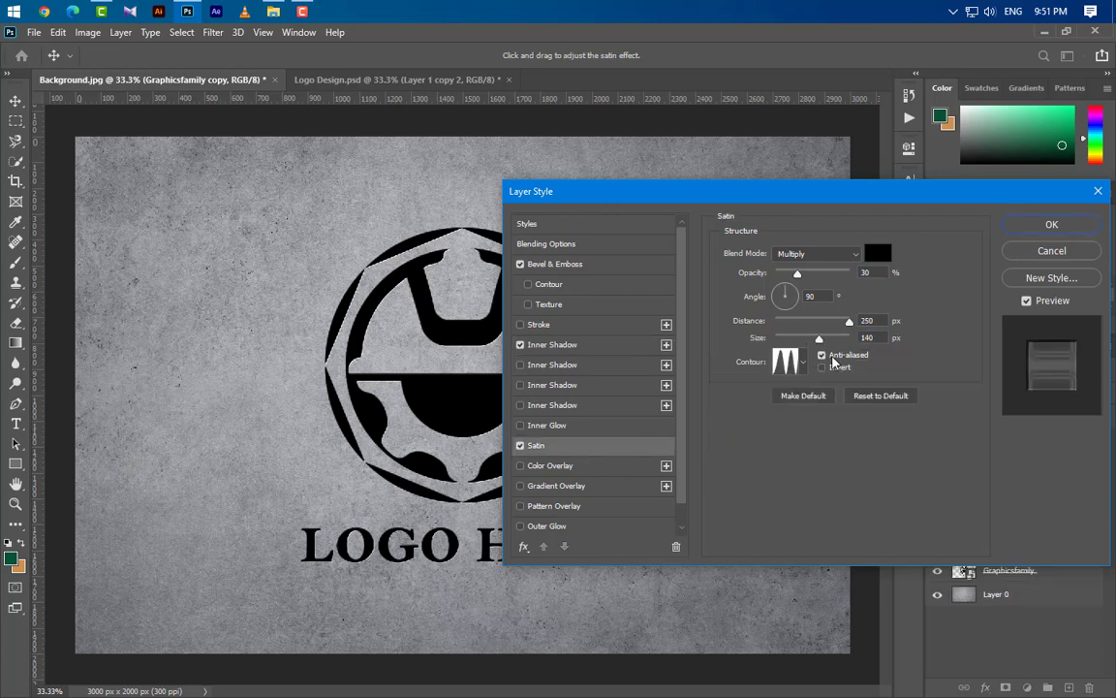
{"action": "left_click", "coordinate": [833, 254]}
{"action": "left_click", "coordinate": [812, 465]}
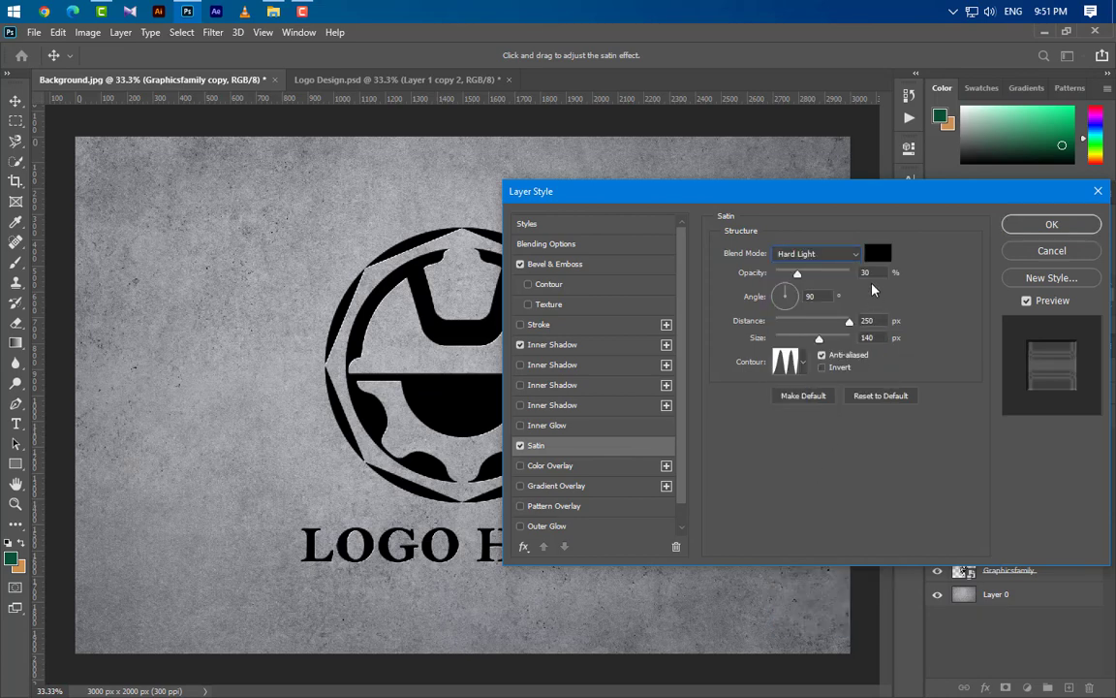
{"action": "left_click", "coordinate": [878, 253]}
{"action": "left_click", "coordinate": [1021, 430]}
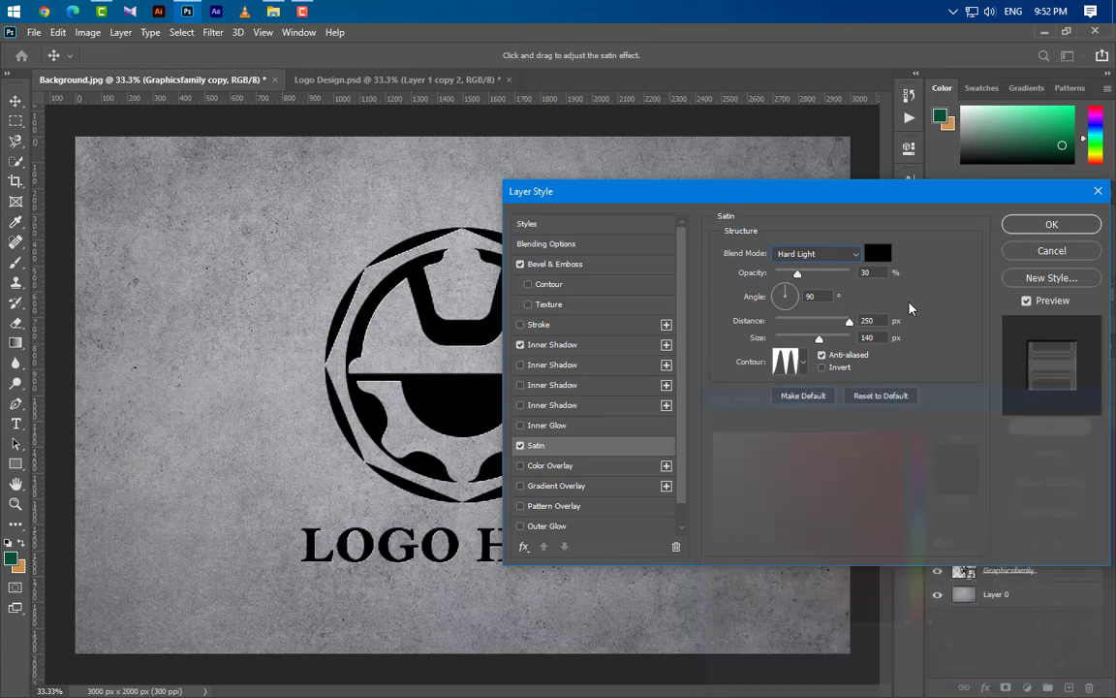
- Set the Satin opacity to 75%, distance to 2 px and size to 13 px
{"action": "type", "text": "75"}
{"action": "key", "text": "Tab"}
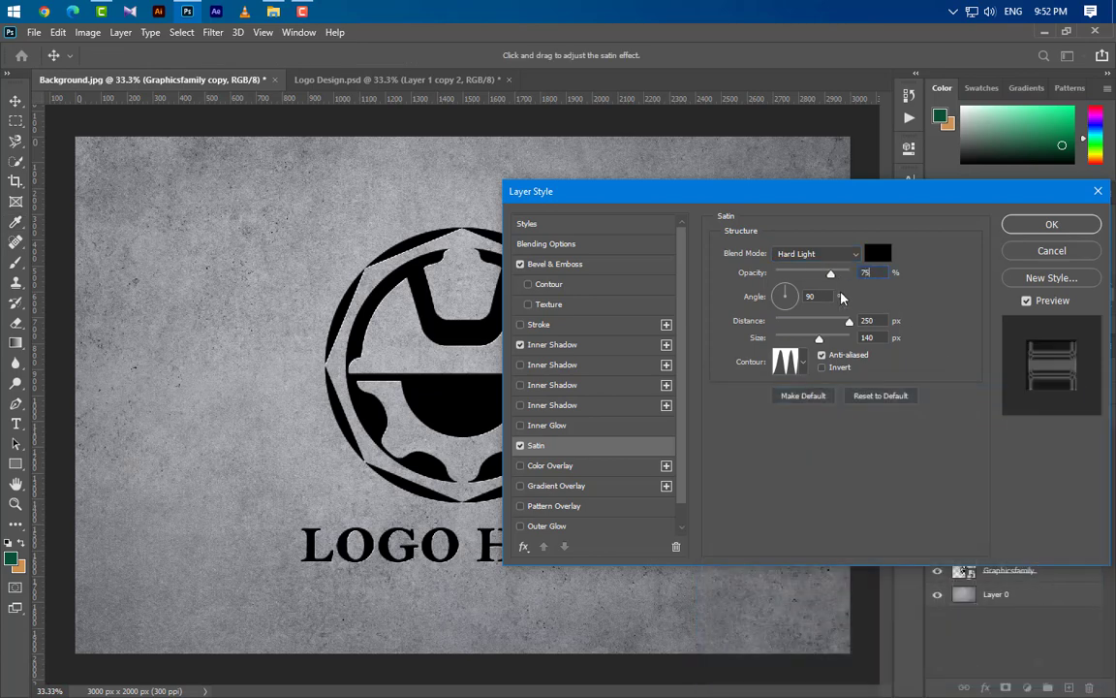
{"action": "key", "text": "Tab"}
{"action": "type", "text": "2"}
{"action": "key", "text": "Tab"}
{"action": "type", "text": "13"}
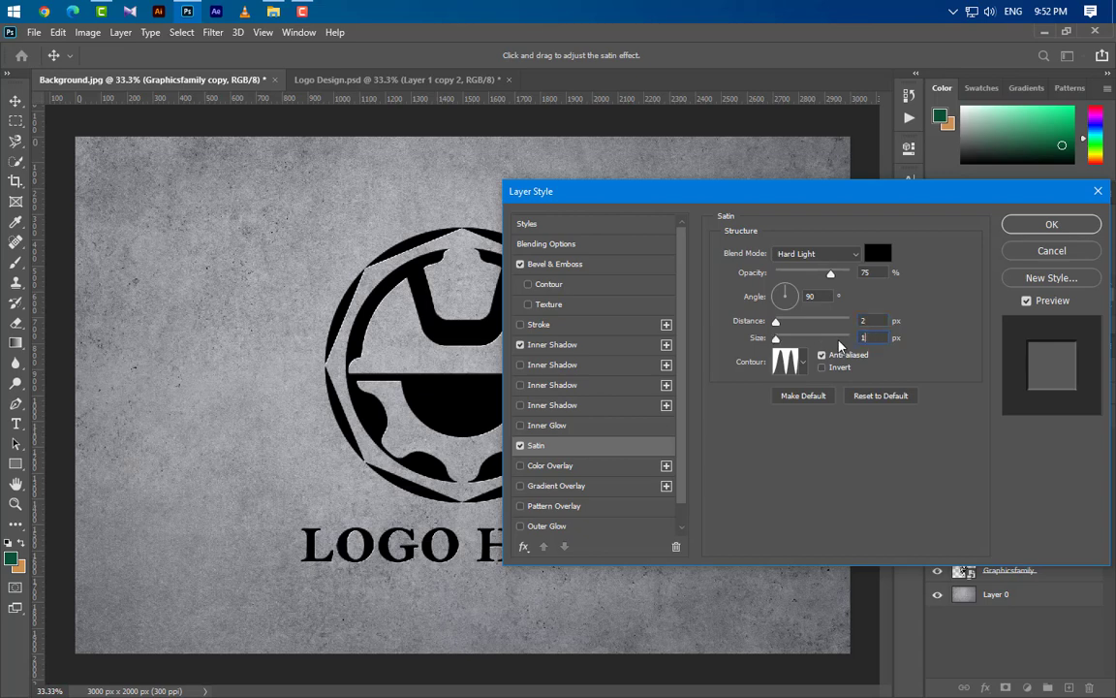
- Change the Satin contour to the straight linear preset and apply the layer style
{"action": "left_click", "coordinate": [803, 363]}
{"action": "left_click", "coordinate": [708, 396]}
{"action": "left_click", "coordinate": [920, 366]}
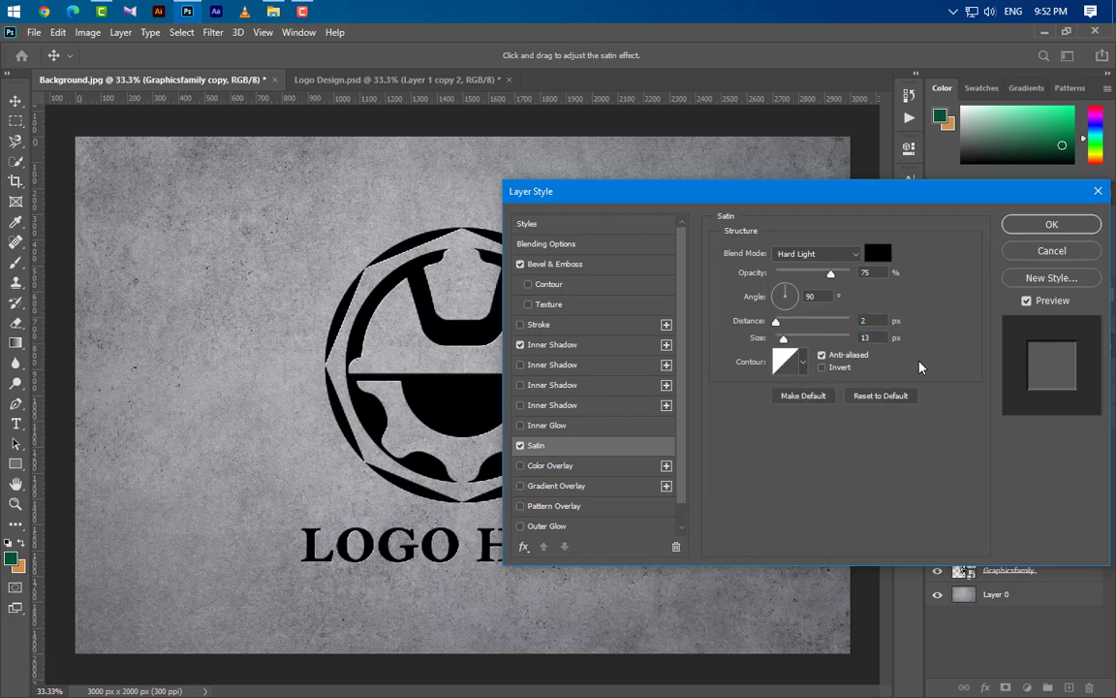
{"action": "left_click", "coordinate": [1045, 224]}
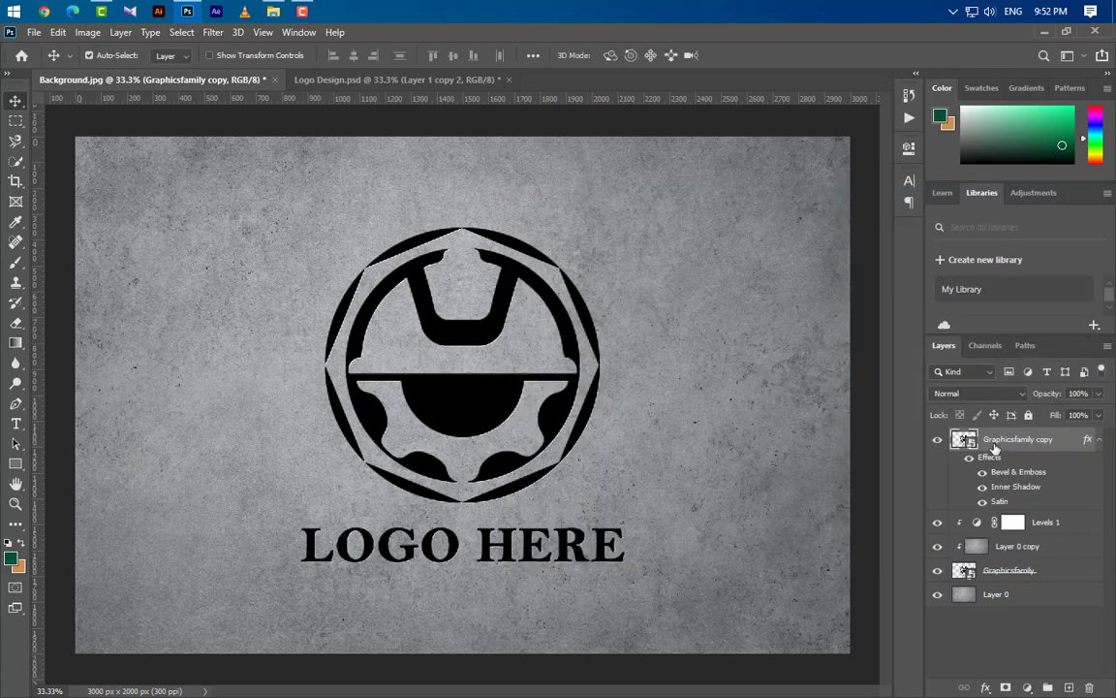
- Collapse the effects list of the Graphicsfamily copy layer and reduce its fill to 0%
{"action": "left_click", "coordinate": [1099, 440]}
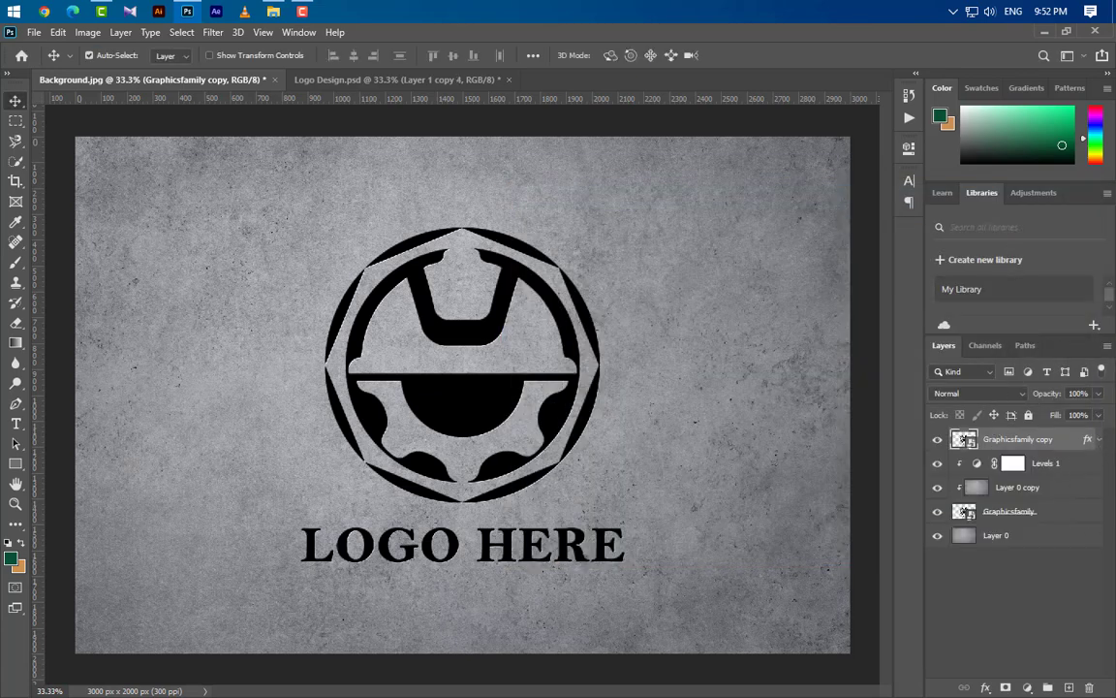
{"action": "left_click", "coordinate": [1099, 419]}
{"action": "left_click_drag", "start_coordinate": [1099, 432], "coordinate": [1031, 515]}
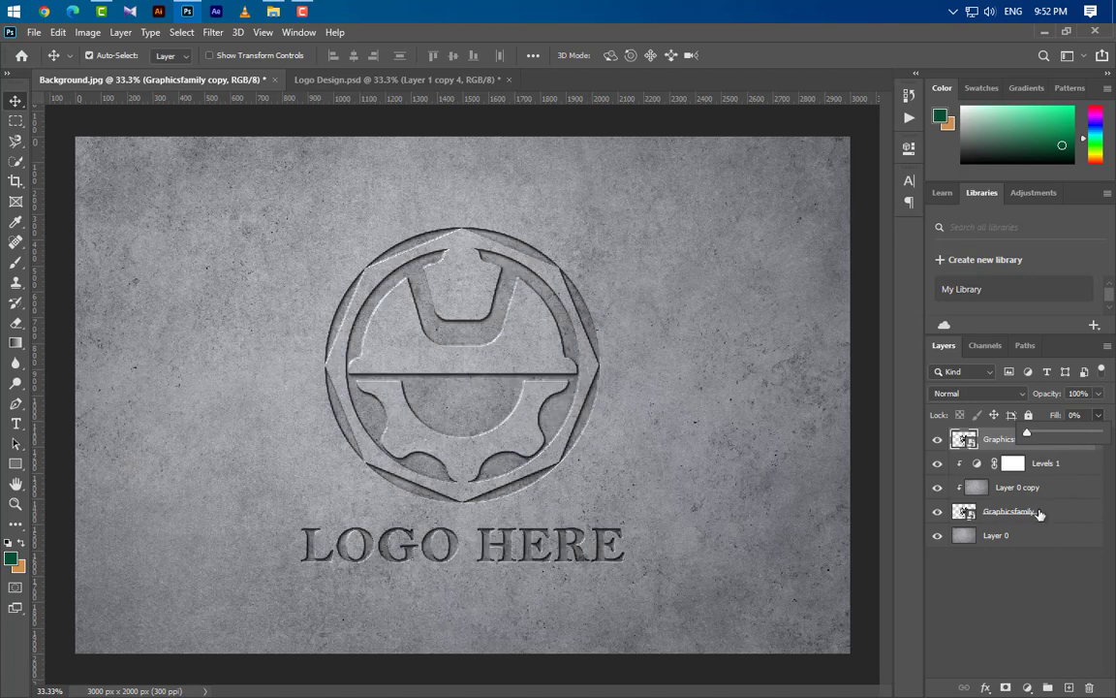
- Duplicate the Graphicsfamily copy layer and delete the layer effects from the duplicate
{"action": "left_click_drag", "start_coordinate": [1075, 438], "coordinate": [1070, 686]}
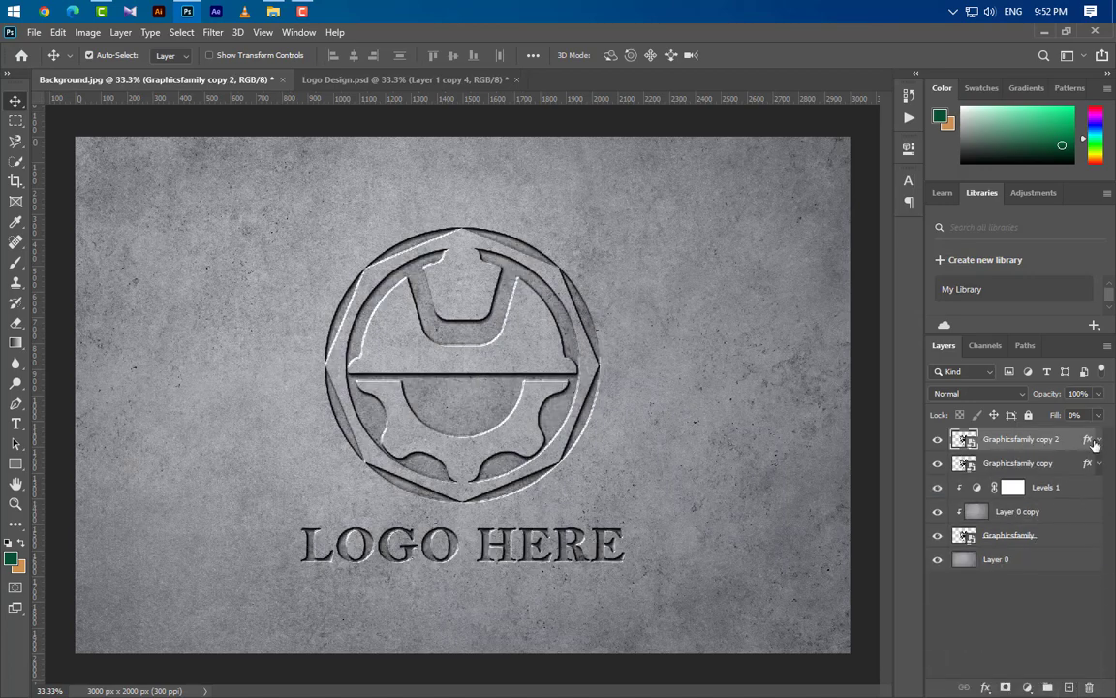
{"action": "left_click_drag", "start_coordinate": [1092, 563], "coordinate": [1089, 686]}
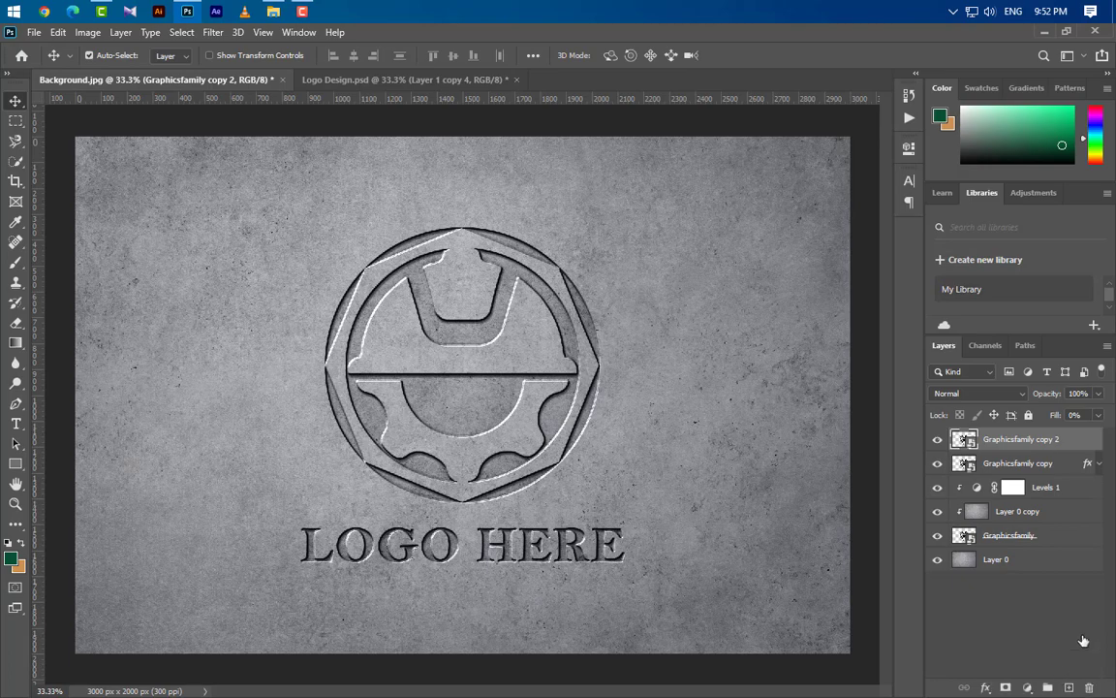
- Add a black Color Overlay to the Graphicsfamily copy 2 layer with Soft Light blend mode and 35% opacity
{"action": "double_click", "coordinate": [1078, 446]}
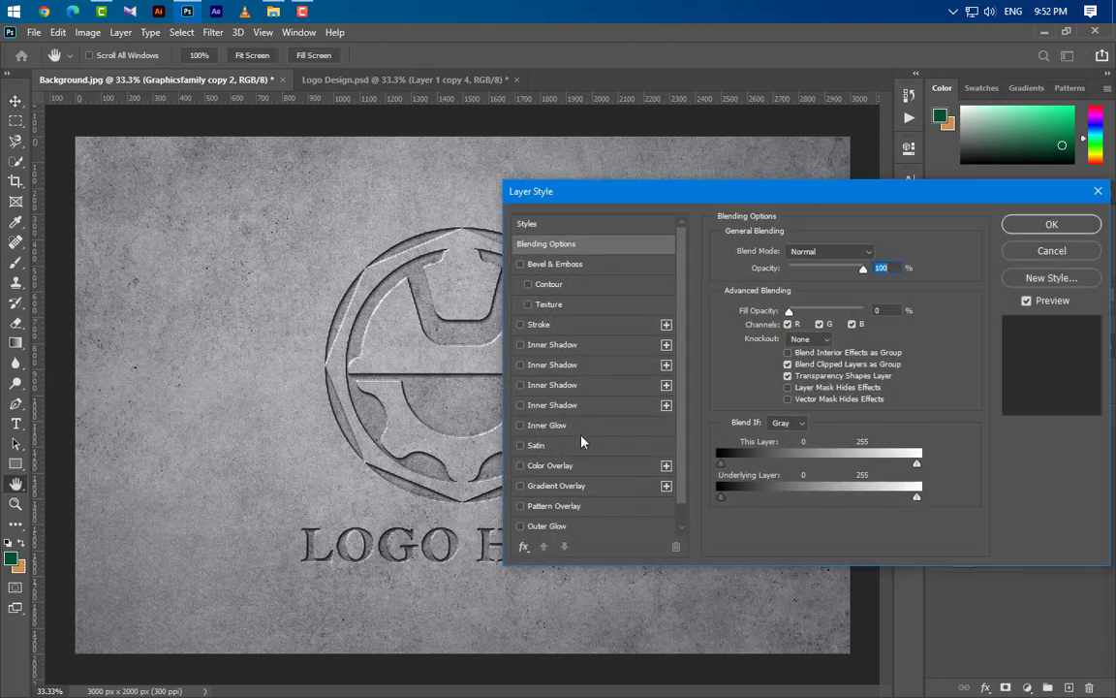
{"action": "left_click", "coordinate": [583, 469]}
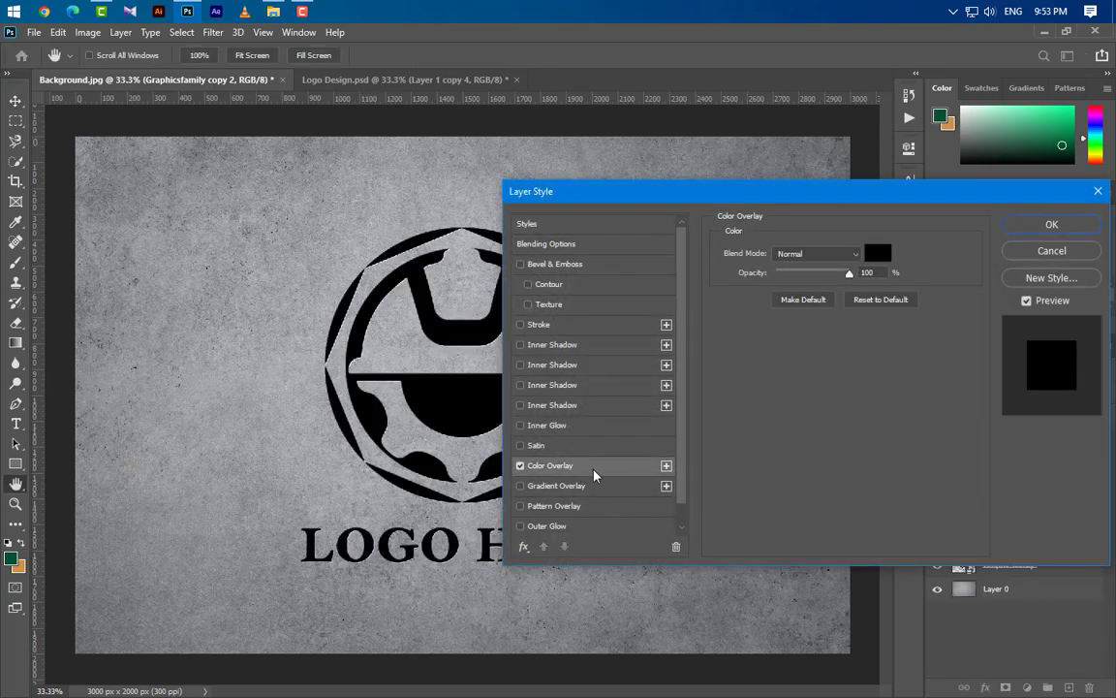
{"action": "left_click", "coordinate": [876, 253]}
{"action": "left_click", "coordinate": [1054, 423]}
{"action": "left_click", "coordinate": [817, 253]}
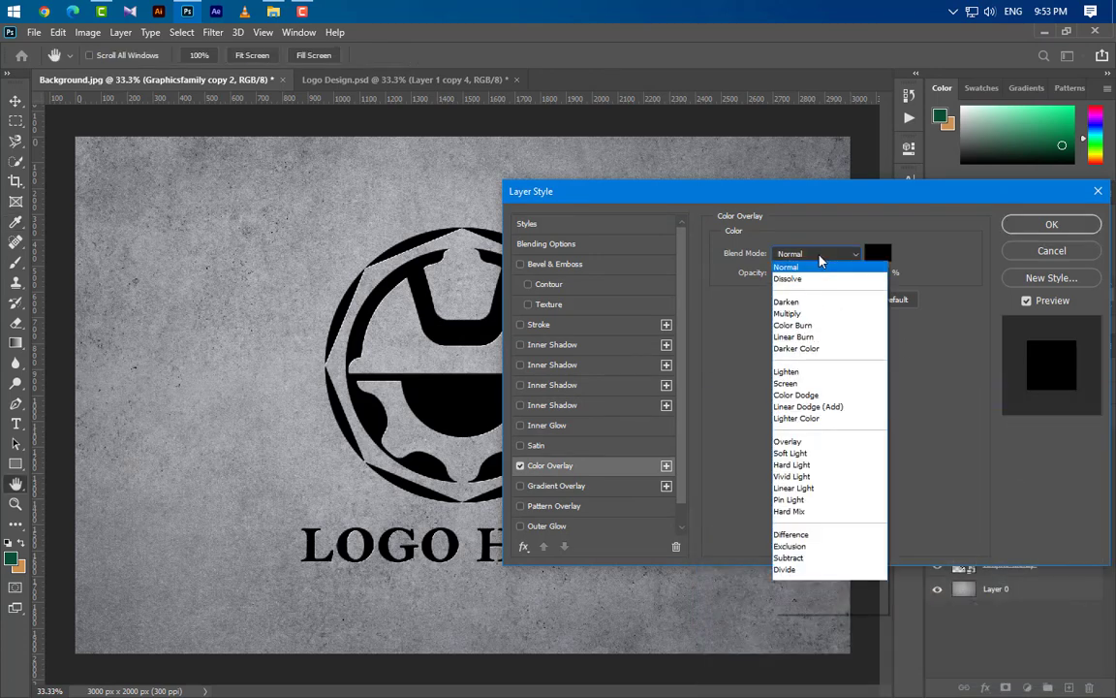
{"action": "left_click", "coordinate": [814, 452]}
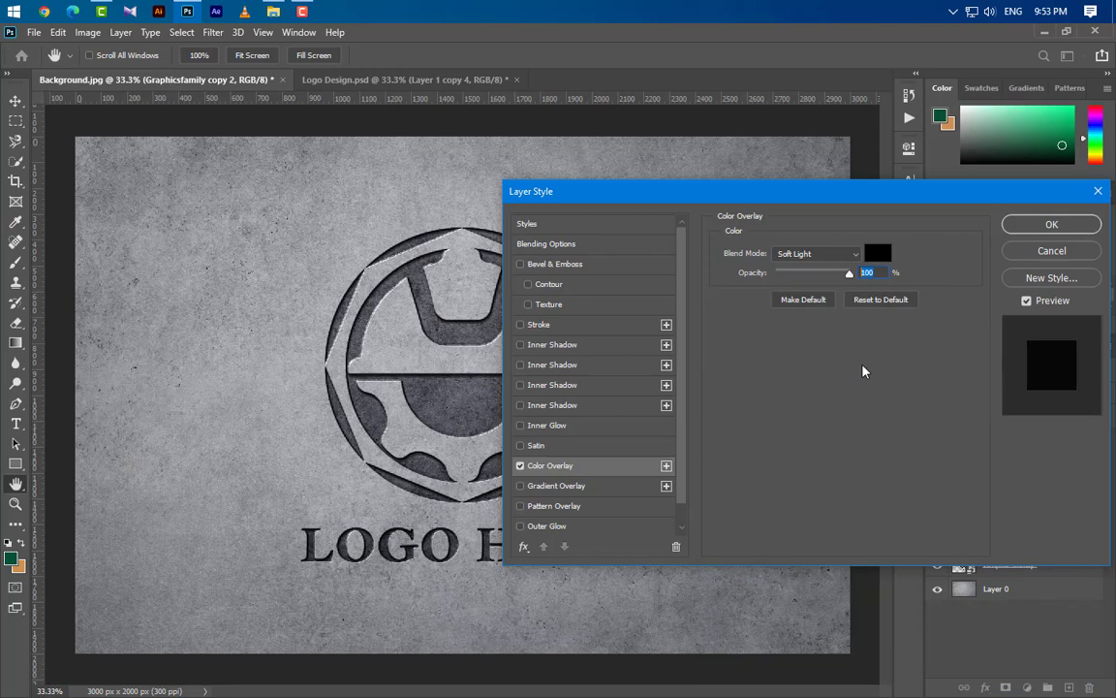
{"action": "type", "text": "35"}
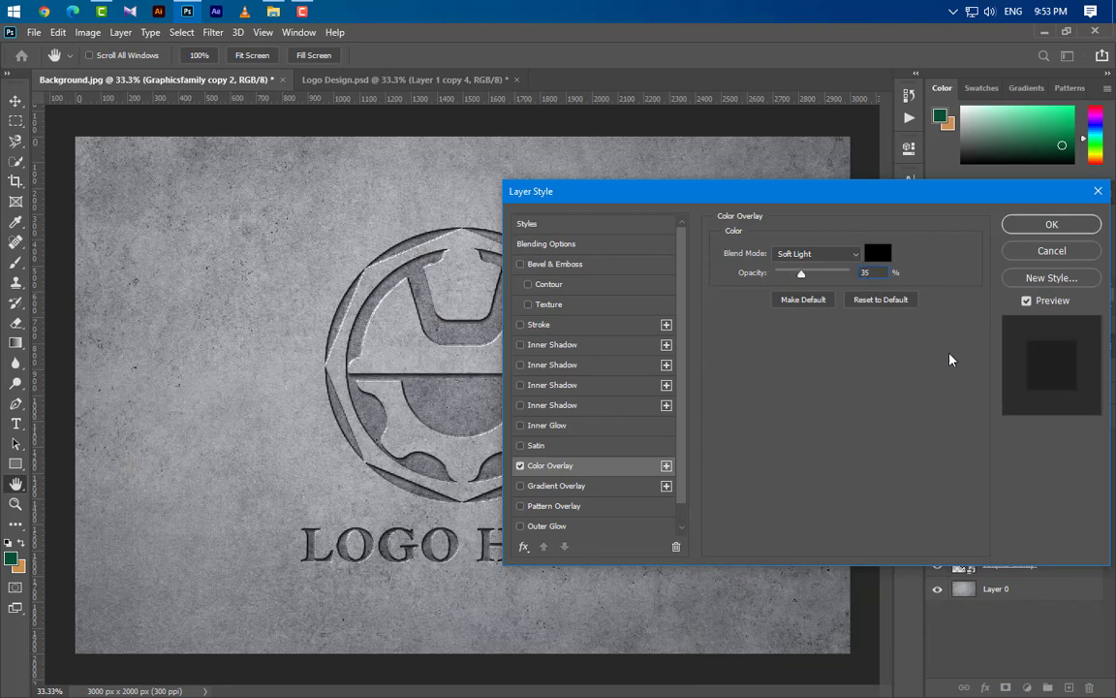
{"action": "left_click", "coordinate": [1051, 225]}
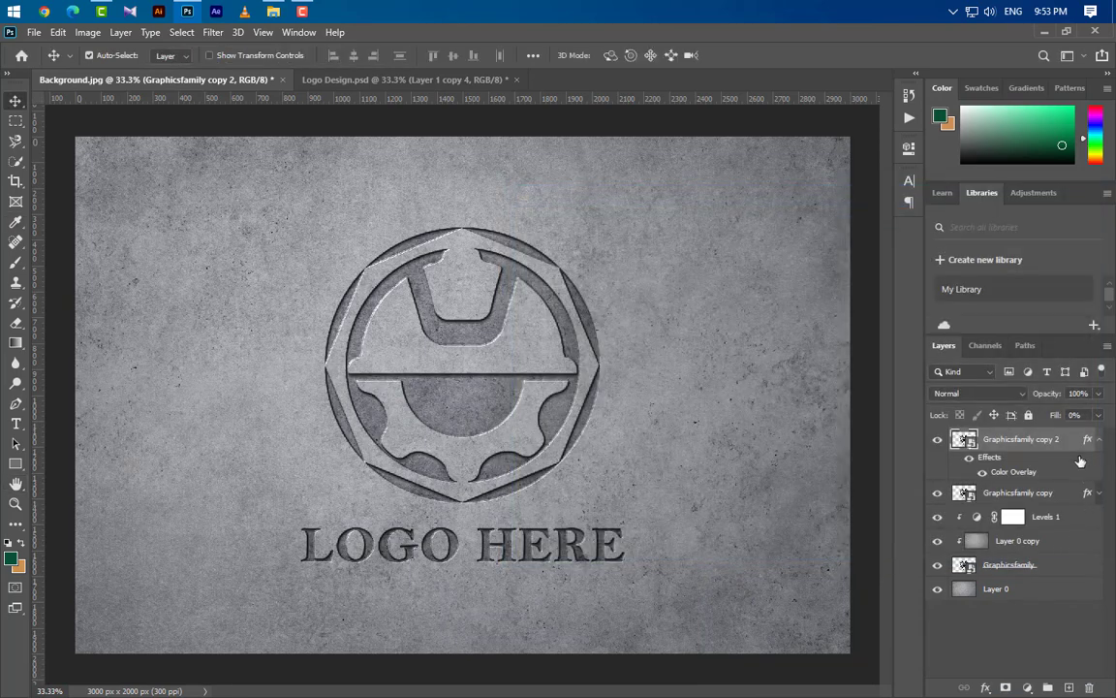
- Duplicate the Graphicsfamily copy 2 layer and delete the duplicate's layer effects
{"action": "left_click", "coordinate": [1097, 442]}
{"action": "left_click_drag", "start_coordinate": [1066, 442], "coordinate": [1070, 682]}
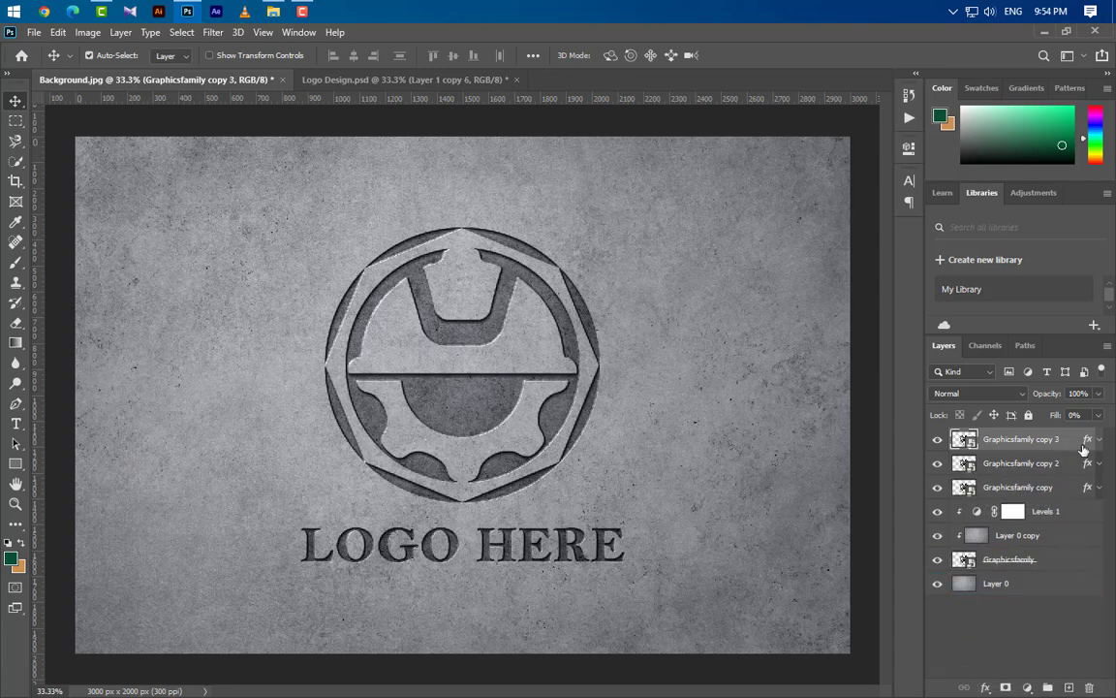
{"action": "left_click_drag", "start_coordinate": [1090, 443], "coordinate": [1090, 687]}
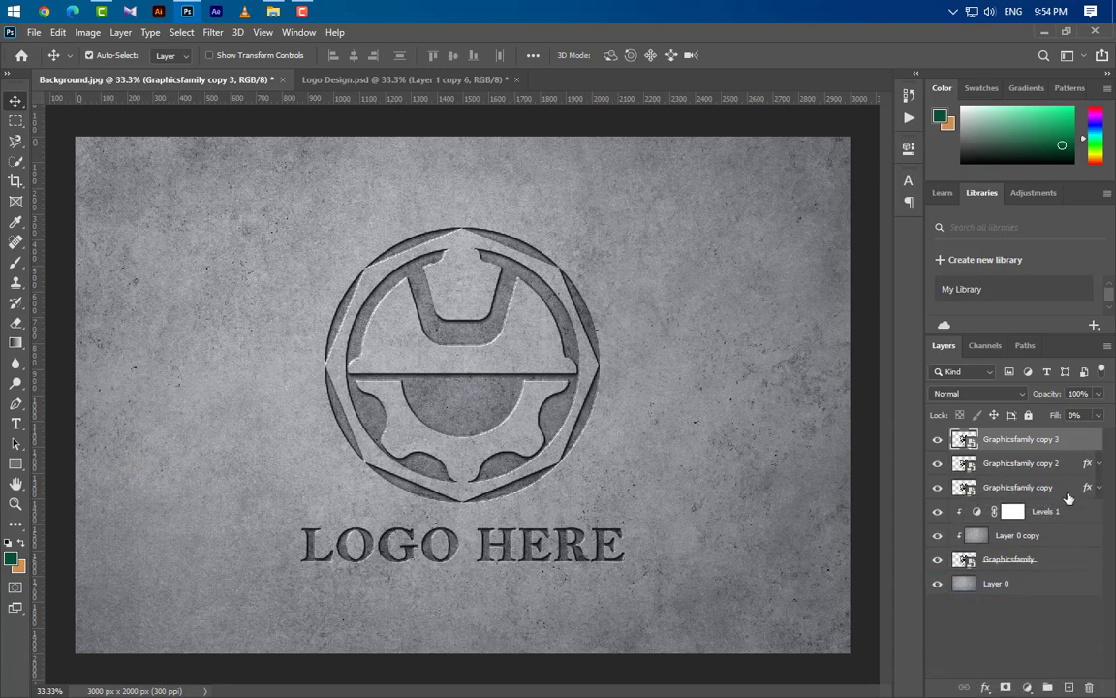
- Enable the first Inner Shadow on the Graphicsfamily copy 3 layer with Multiply blend mode and black colour
{"action": "double_click", "coordinate": [1079, 444]}
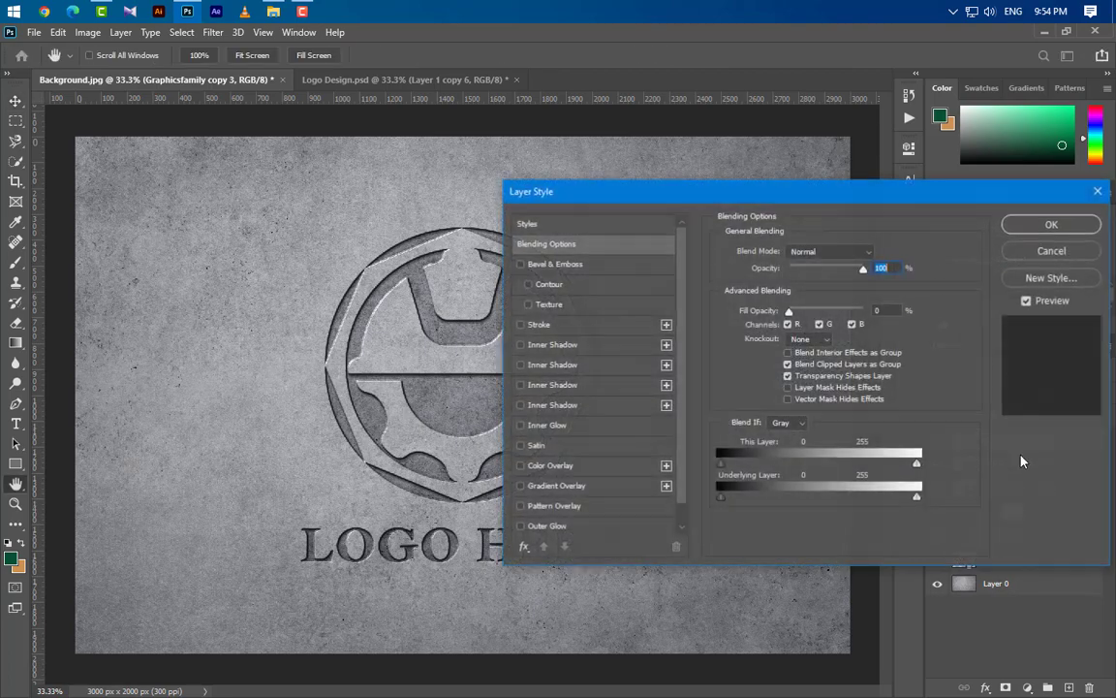
{"action": "left_click", "coordinate": [581, 345]}
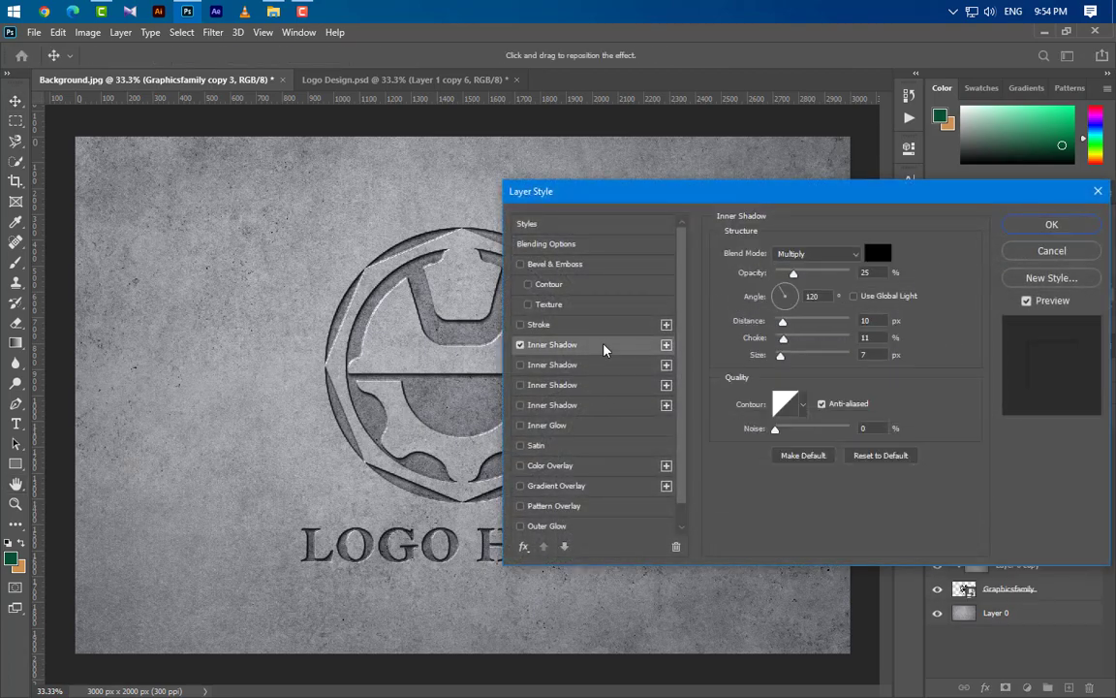
{"action": "left_click", "coordinate": [833, 255]}
{"action": "left_click", "coordinate": [818, 316]}
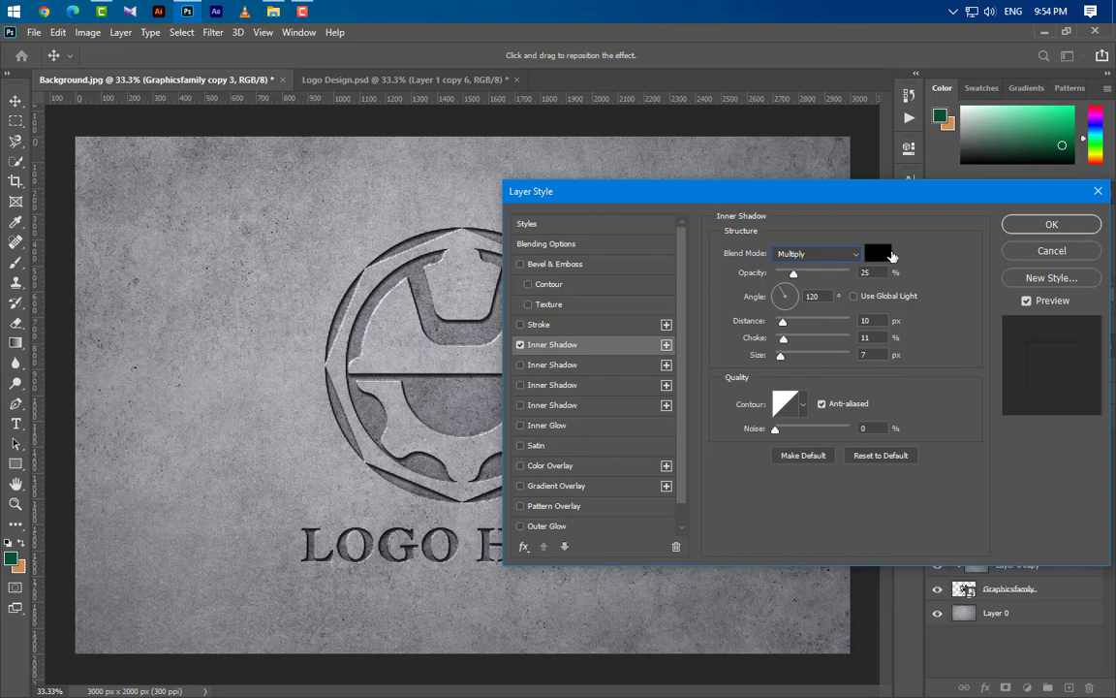
{"action": "left_click", "coordinate": [877, 253]}
{"action": "left_click", "coordinate": [1054, 426]}
- Set the first Inner Shadow to 50% opacity, 35 px distance, 3% choke and 12 px size
{"action": "left_click_drag", "start_coordinate": [881, 273], "coordinate": [838, 287]}
{"action": "type", "text": "50"}
{"action": "key", "text": "Tab"}
{"action": "key", "text": "Tab"}
{"action": "type", "text": "35"}
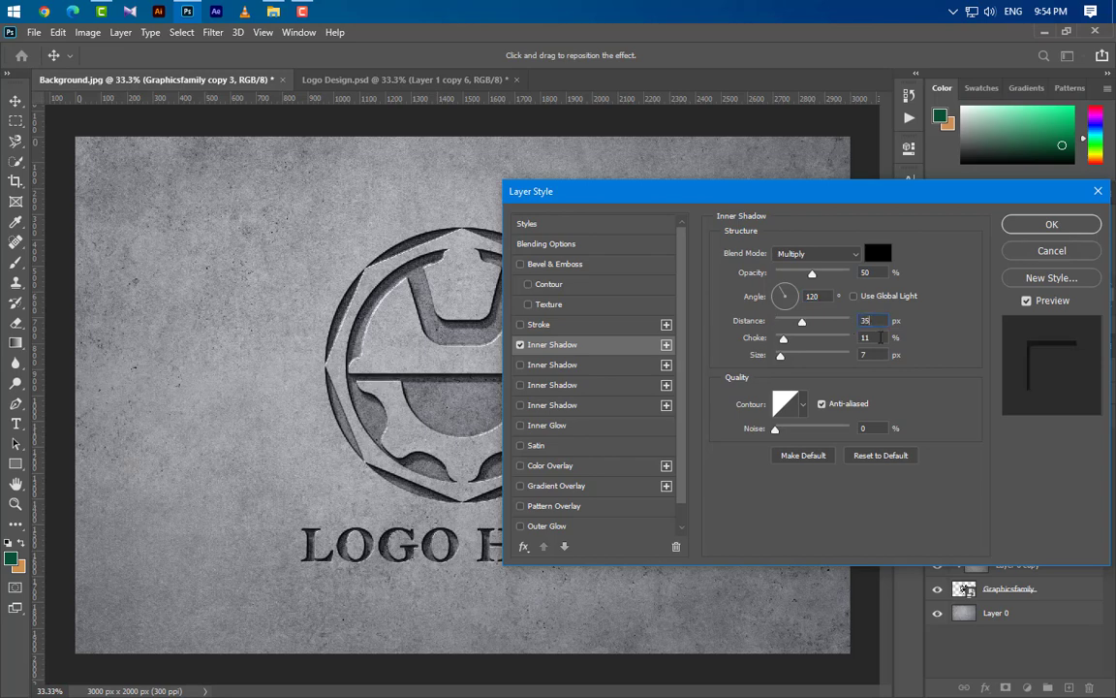
{"action": "key", "text": "Tab"}
{"action": "type", "text": "3"}
{"action": "key", "text": "Tab"}
{"action": "type", "text": "12"}
- Enable the second Inner Shadow with near-black colour 010101, 18% opacity, 120° angle, 45 px distance, 7% choke and 16 px size
{"action": "left_click", "coordinate": [595, 370]}
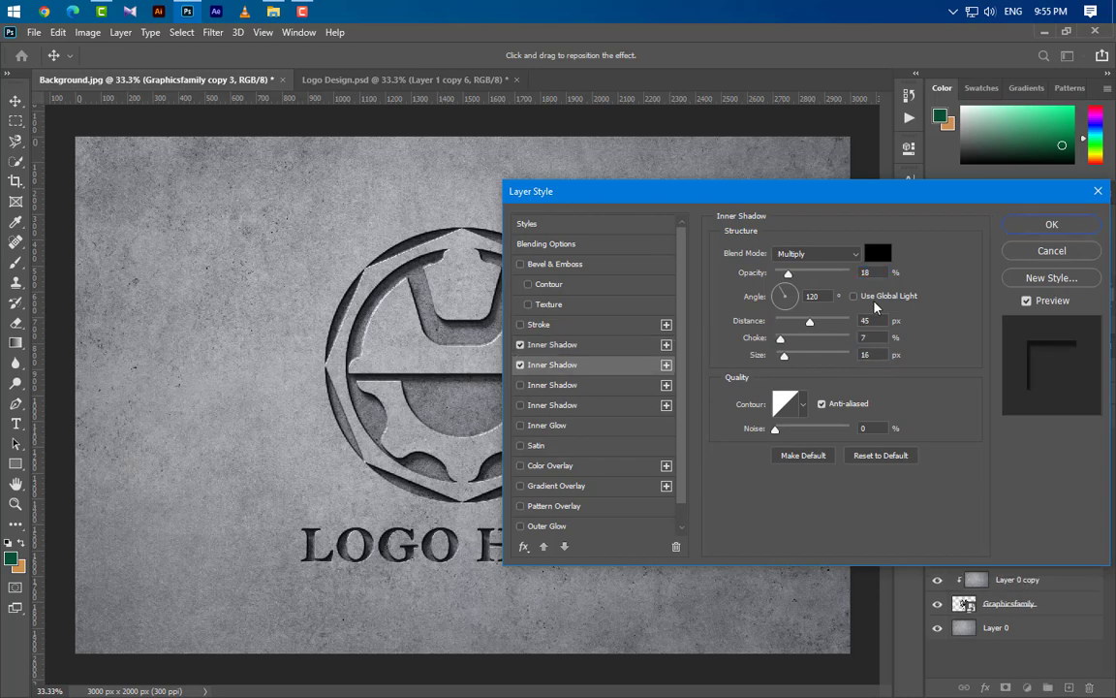
{"action": "left_click", "coordinate": [884, 254]}
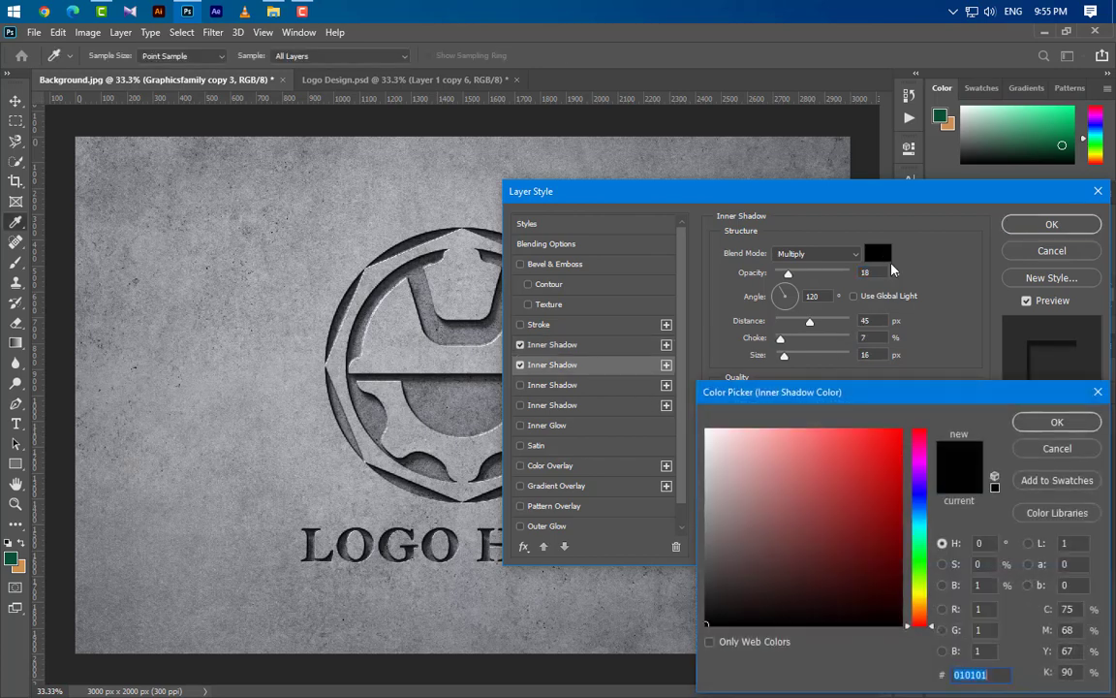
{"action": "left_click", "coordinate": [1048, 427]}
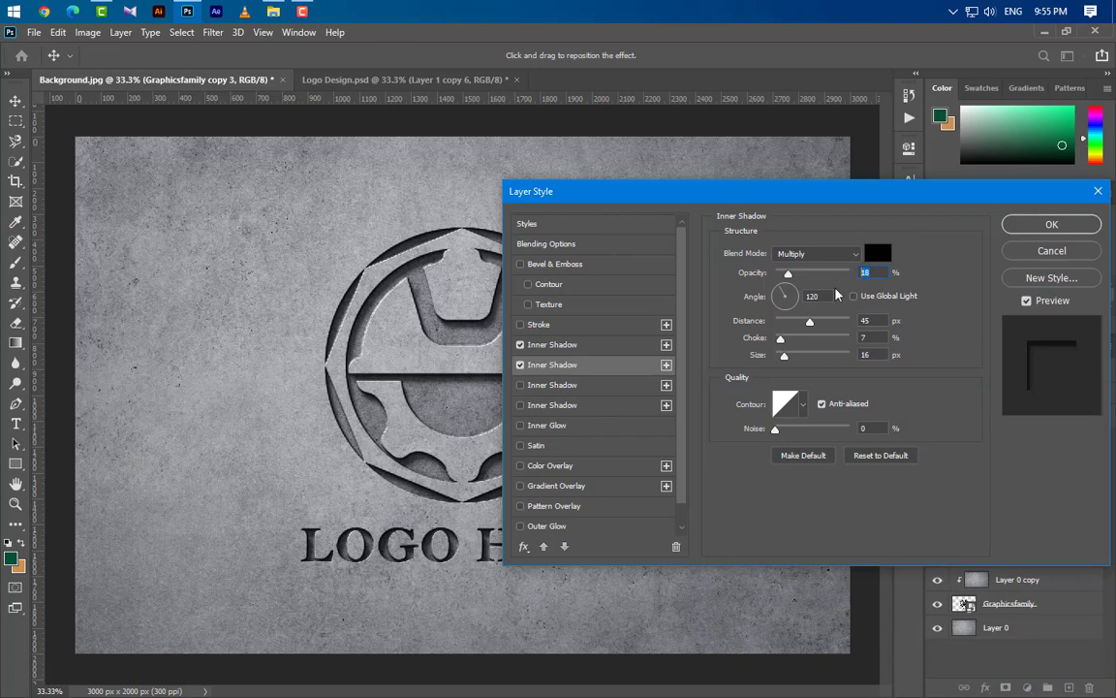
{"action": "key", "text": "Tab"}
{"action": "key", "text": "Tab"}
{"action": "key", "text": "Tab"}
{"action": "key", "text": "Tab"}
- Enable the third Inner Shadow in black Multiply with 22% opacity, 120° angle, 30 px distance, 7% choke and 16 px size
{"action": "left_click", "coordinate": [600, 388]}
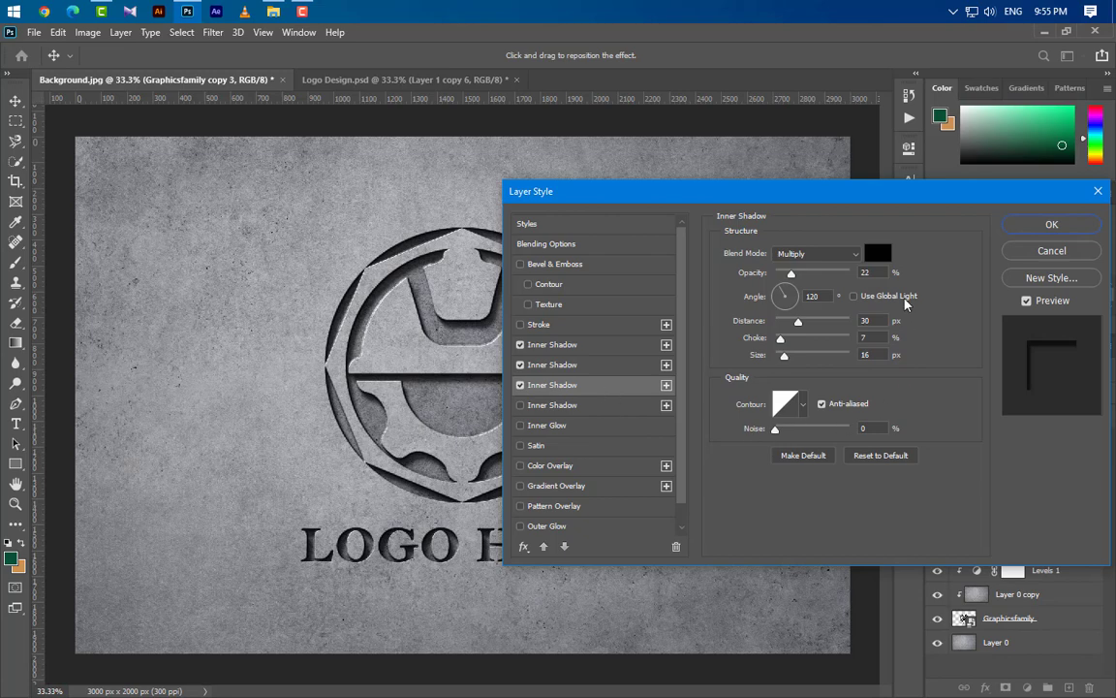
{"action": "left_click_drag", "start_coordinate": [877, 272], "coordinate": [785, 299]}
{"action": "key", "text": "Tab"}
{"action": "key", "text": "Tab"}
{"action": "key", "text": "Tab"}
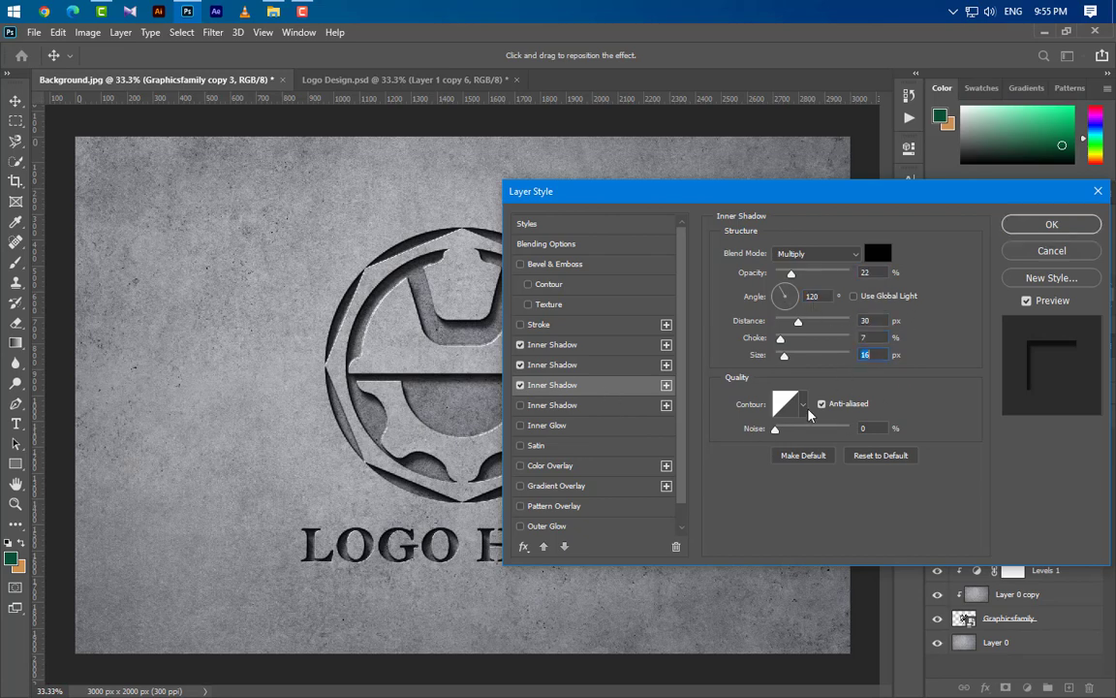
- Enable the fourth Inner Shadow with 91% opacity, 120° angle, 12 px distance, 6% choke and 18 px size, and apply the style
{"action": "left_click", "coordinate": [598, 405]}
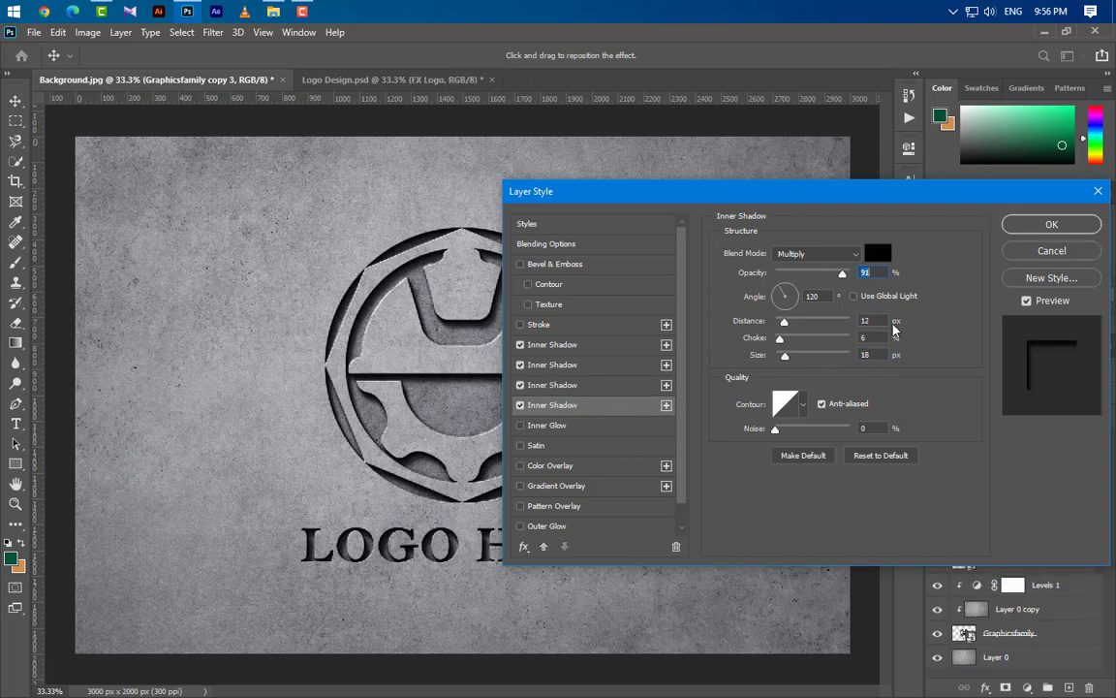
{"action": "key", "text": "Tab"}
{"action": "key", "text": "Tab"}
{"action": "key", "text": "Tab"}
{"action": "key", "text": "Tab"}
{"action": "left_click", "coordinate": [1029, 228]}
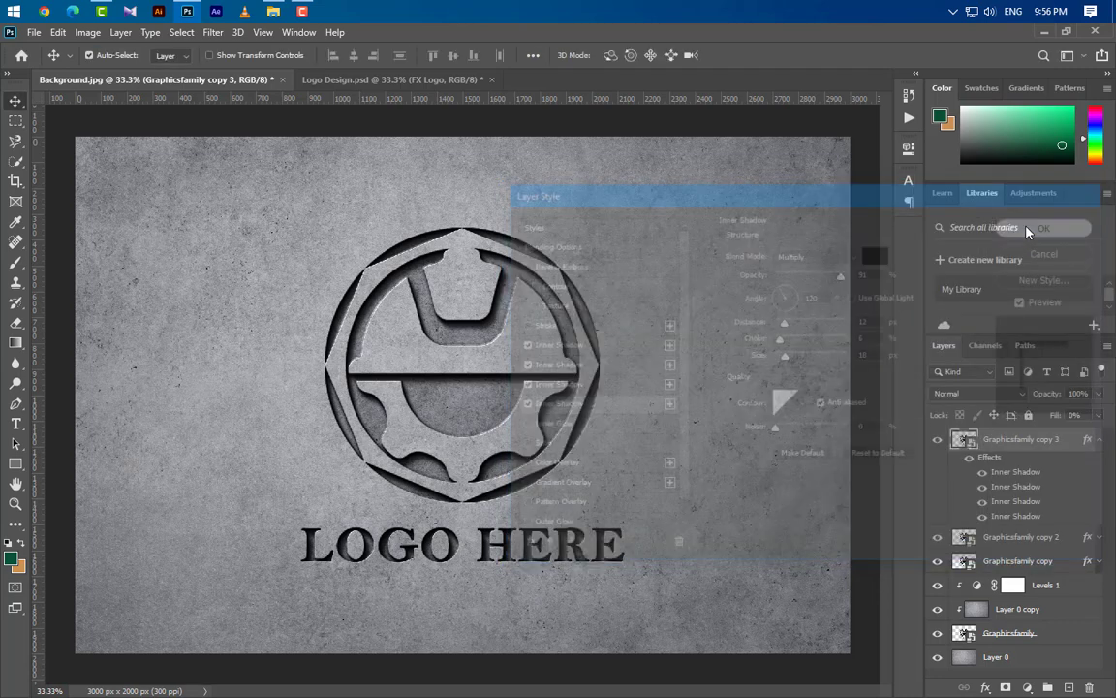
- Group all the logo layers, Levels 1 and Layer 0 copy together, leaving out only the background Layer 0
{"action": "left_click", "coordinate": [1099, 441]}
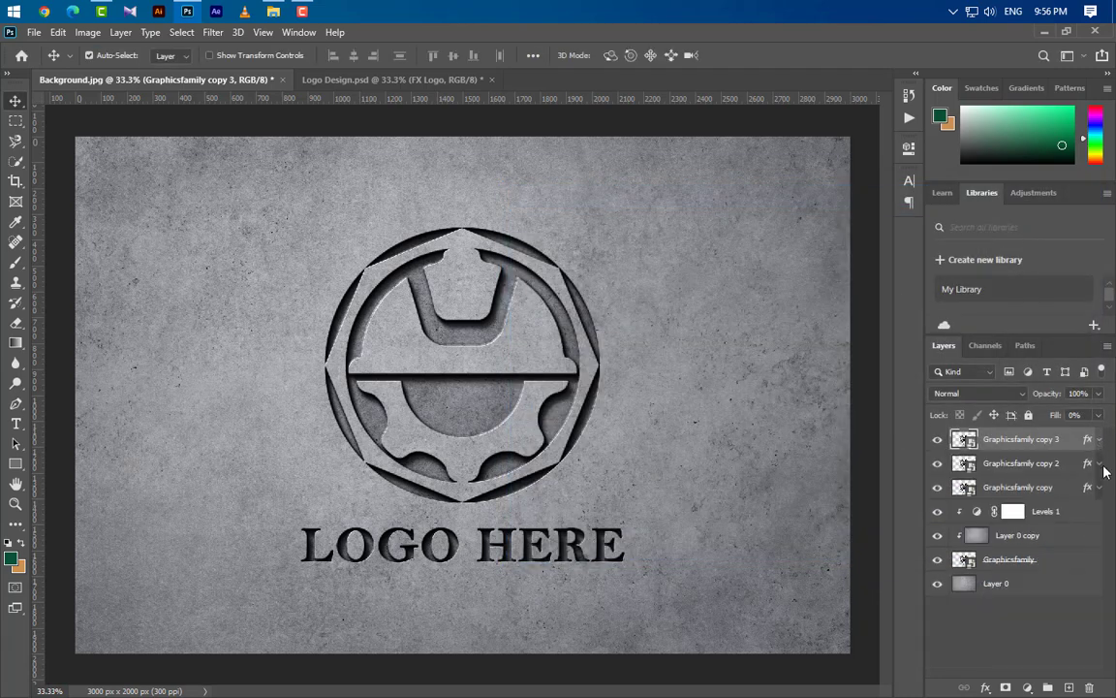
{"action": "left_click", "coordinate": [1027, 463], "text": "ctrl"}
{"action": "left_click", "coordinate": [1047, 489], "text": "ctrl"}
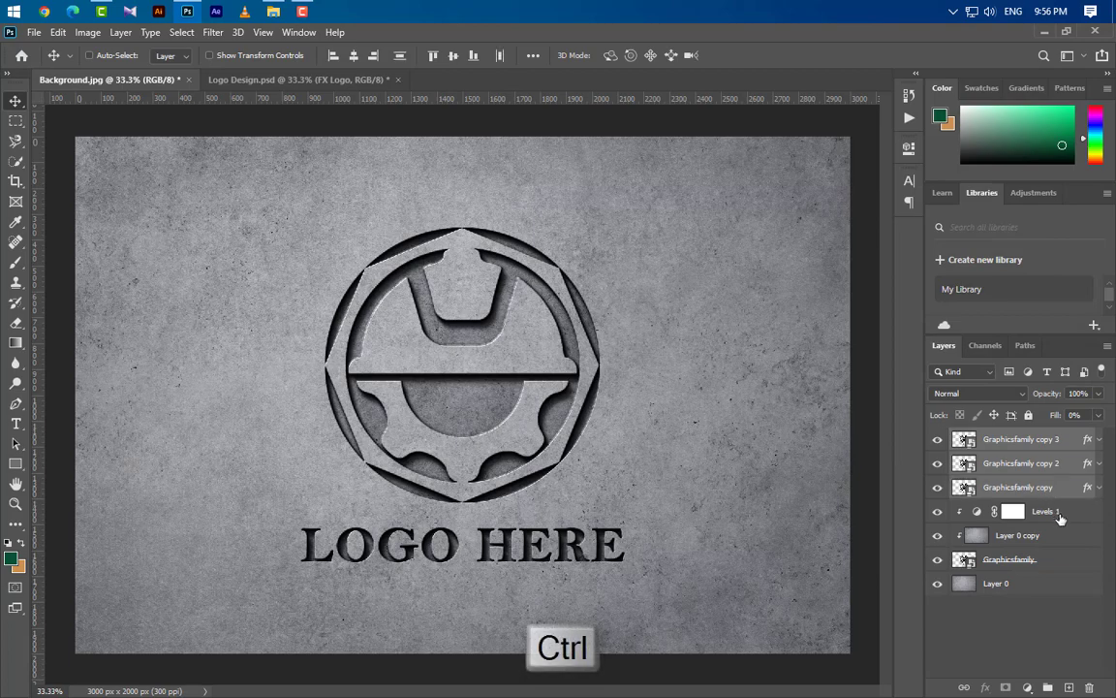
{"action": "left_click", "coordinate": [1050, 512], "text": "ctrl"}
{"action": "left_click", "coordinate": [1054, 535], "text": "ctrl"}
{"action": "left_click", "coordinate": [1056, 561], "text": "ctrl"}
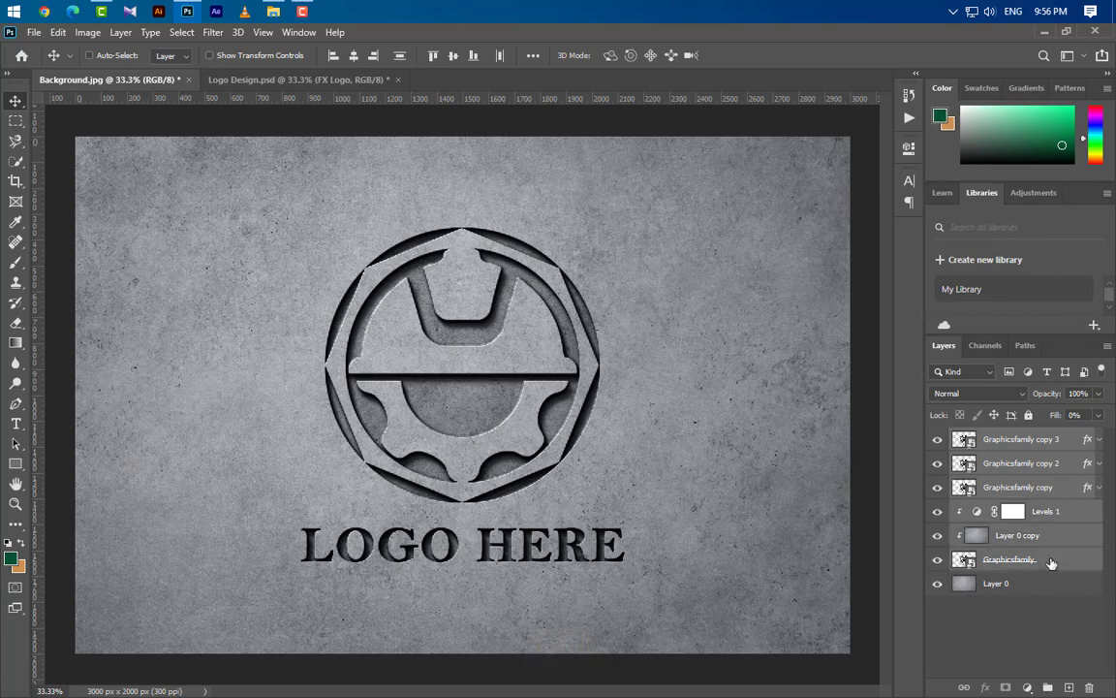
{"action": "left_click", "coordinate": [1047, 687]}
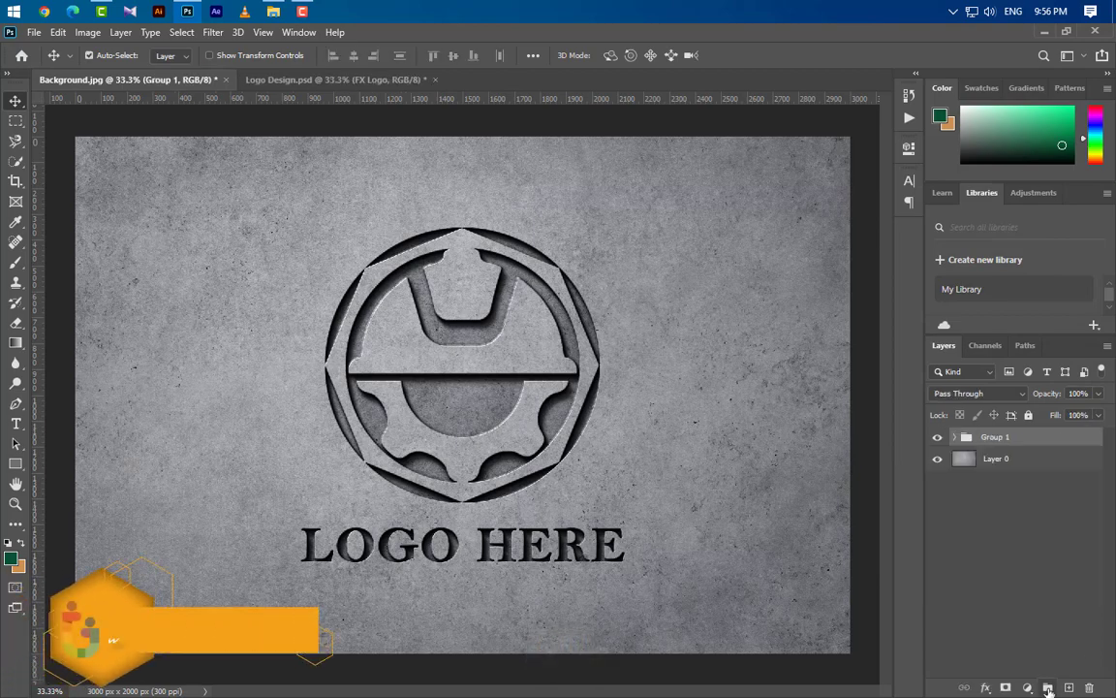
- Add a Gradient Fill layer above Group 1 and set the gradient's starting colour stop to black 000000
{"action": "left_click", "coordinate": [1028, 687]}
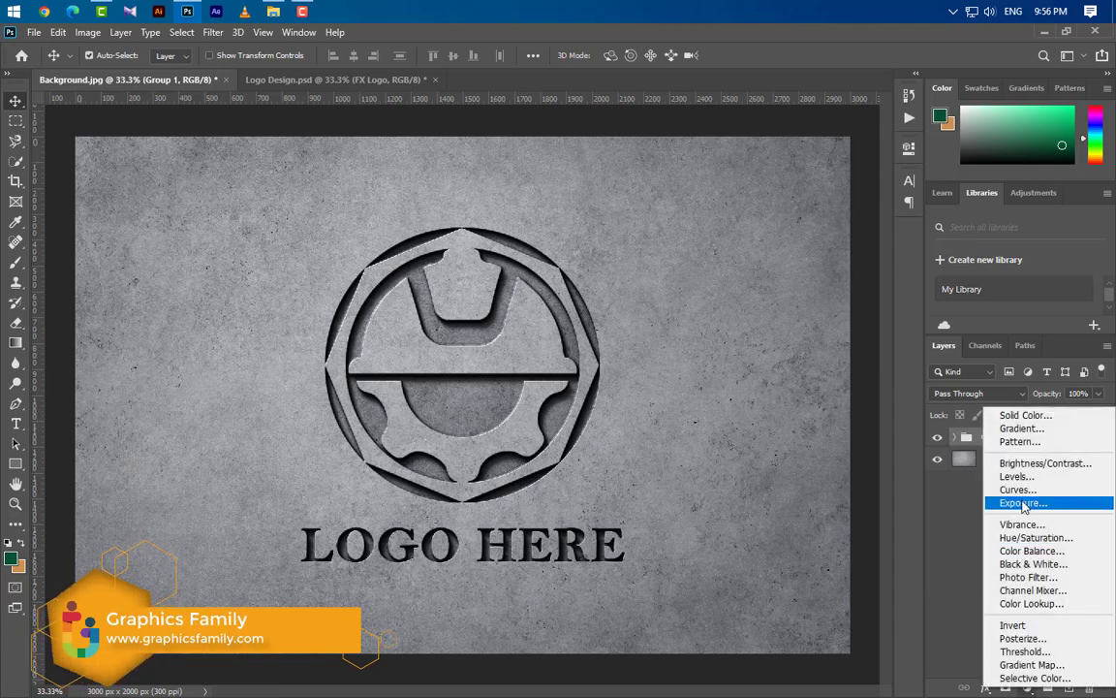
{"action": "left_click", "coordinate": [1022, 429]}
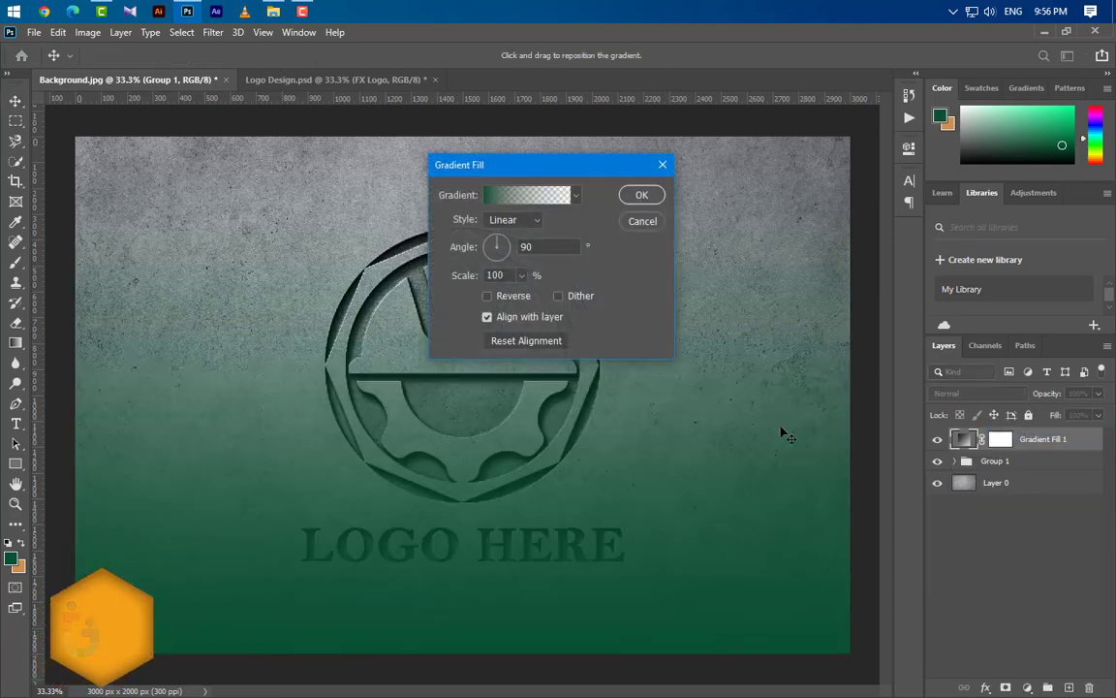
{"action": "left_click", "coordinate": [528, 196]}
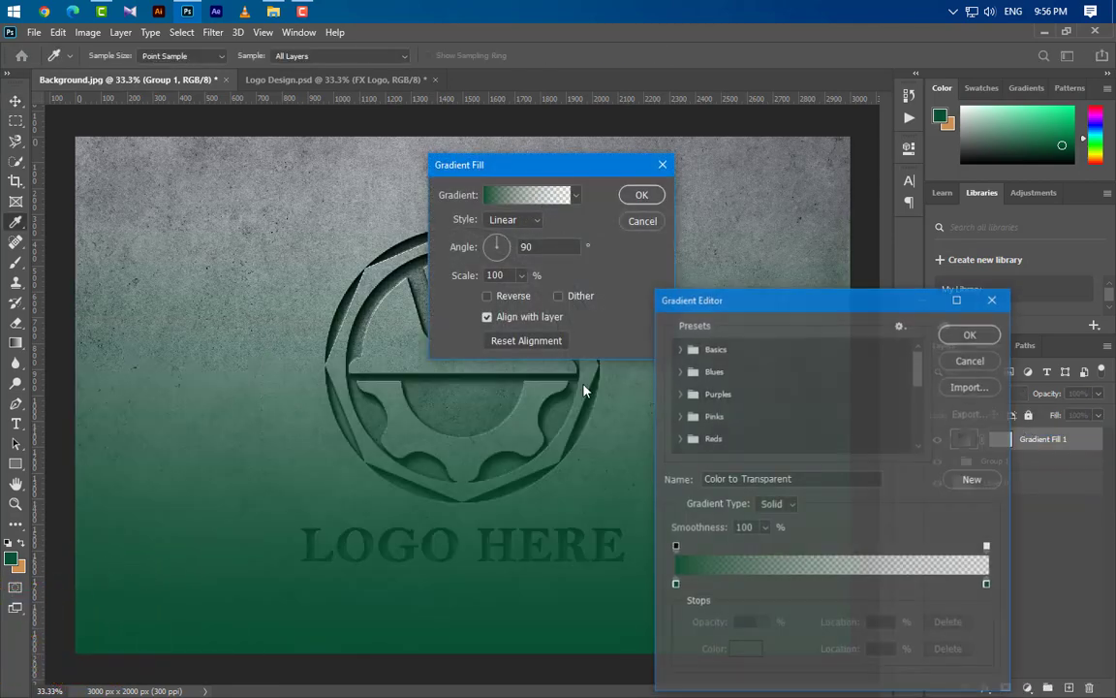
{"action": "double_click", "coordinate": [675, 586]}
{"action": "left_click_drag", "start_coordinate": [750, 612], "coordinate": [702, 628]}
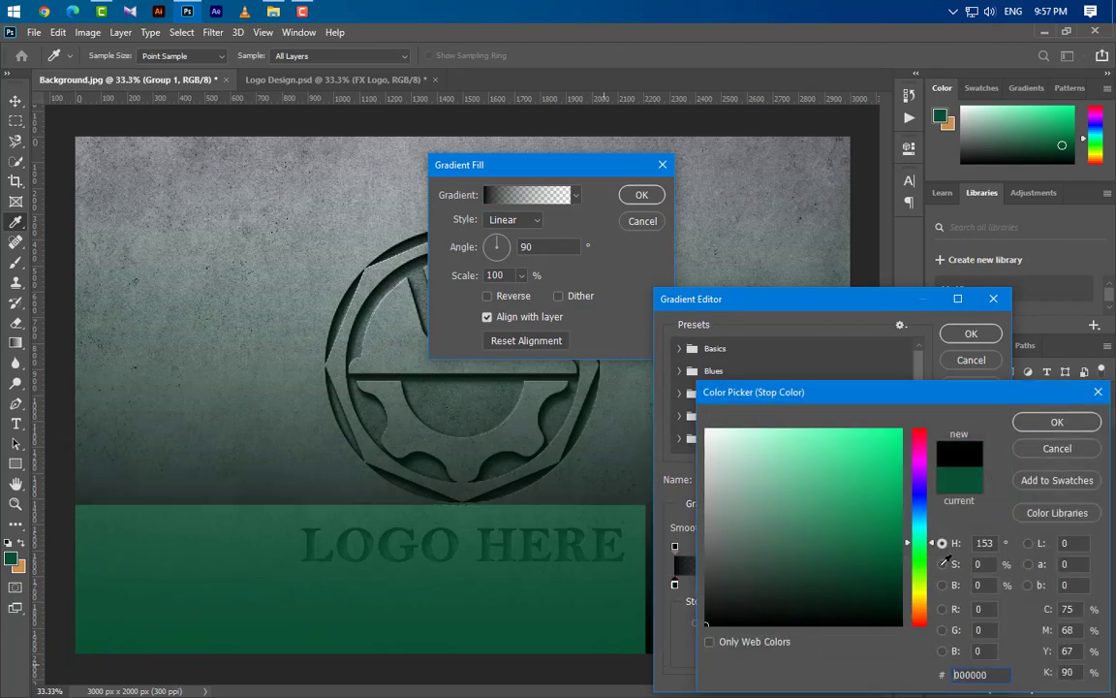
{"action": "left_click", "coordinate": [1057, 421]}
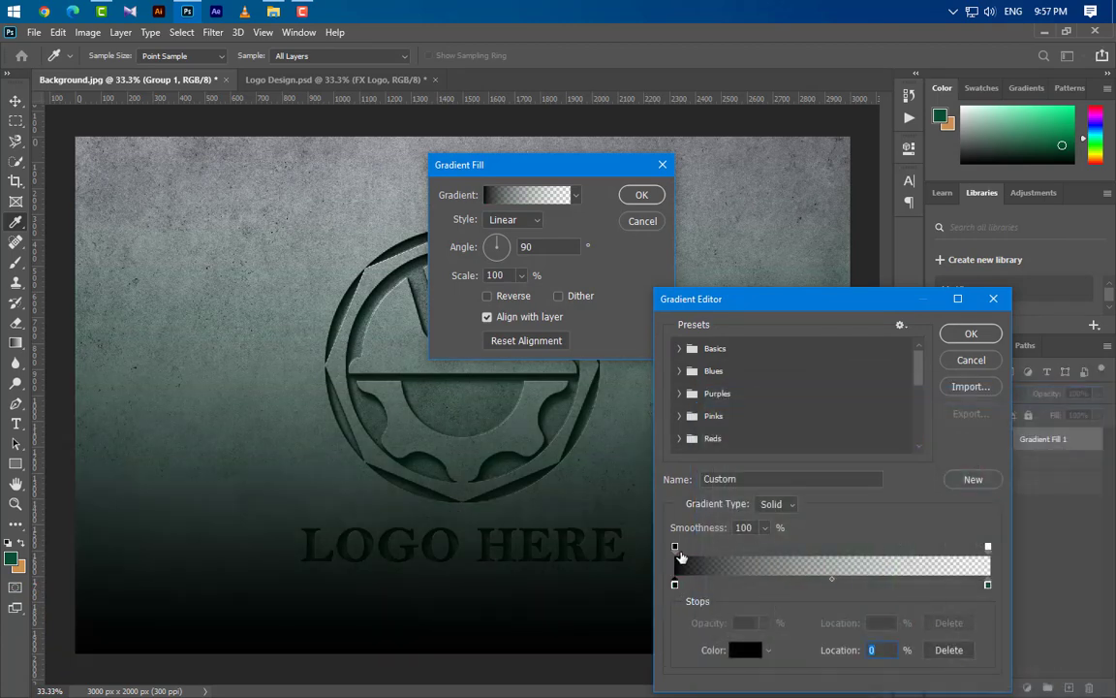
- Set the gradient's starting opacity stop to 82% and shift the black colour stop slightly inward
{"action": "left_click", "coordinate": [676, 547]}
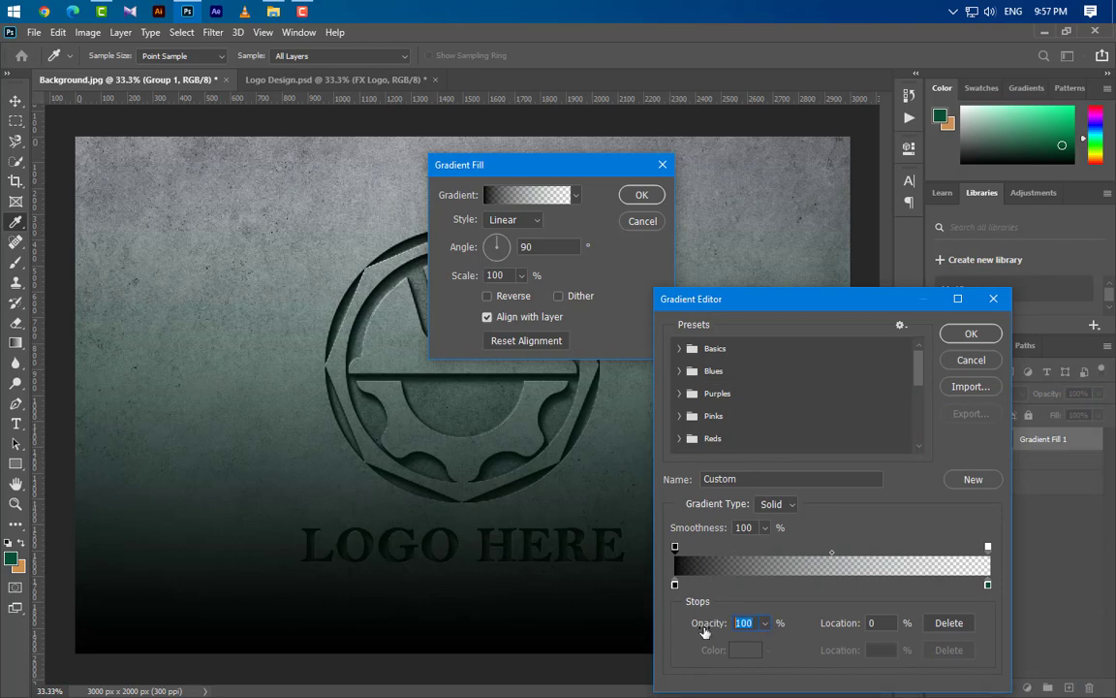
{"action": "type", "text": "82"}
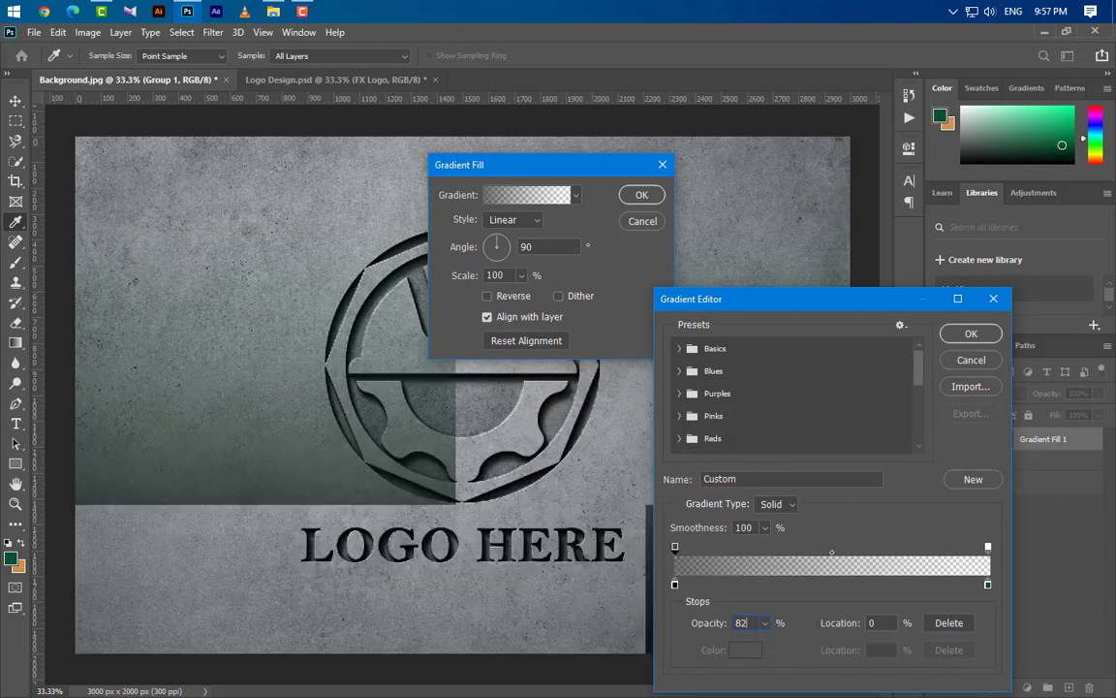
{"action": "left_click", "coordinate": [675, 585]}
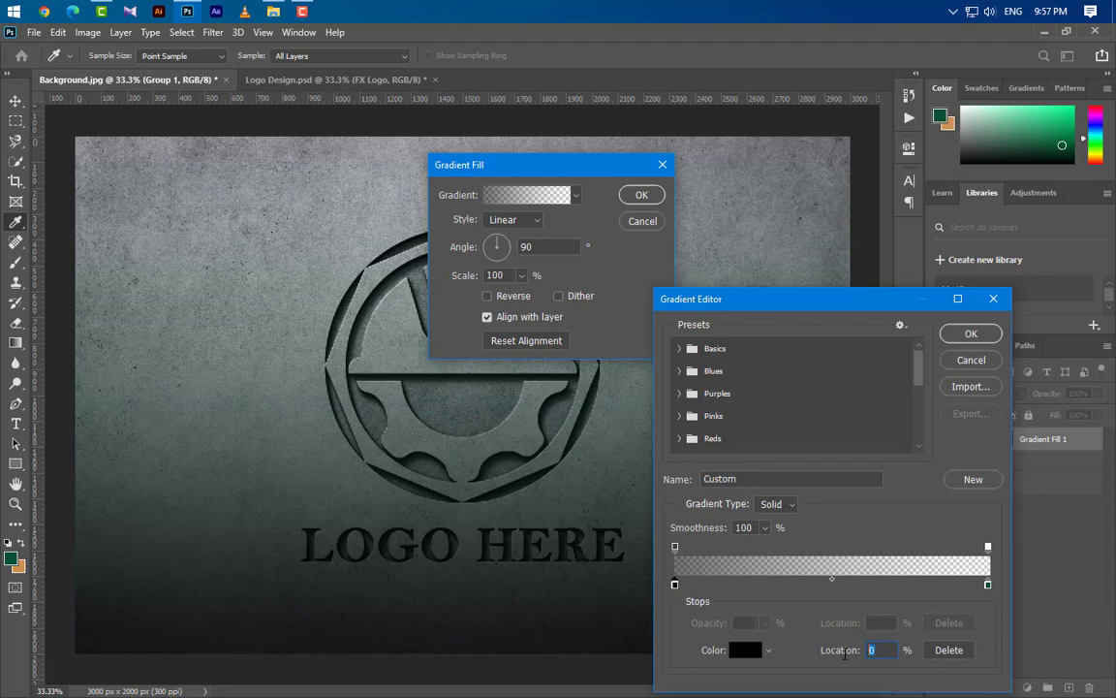
- Set the gradient's ending colour stop to white ffffff at location 86%
{"action": "left_click", "coordinate": [988, 584]}
{"action": "double_click", "coordinate": [989, 584]}
{"action": "type", "text": "ffffff"}
{"action": "left_click", "coordinate": [1057, 422]}
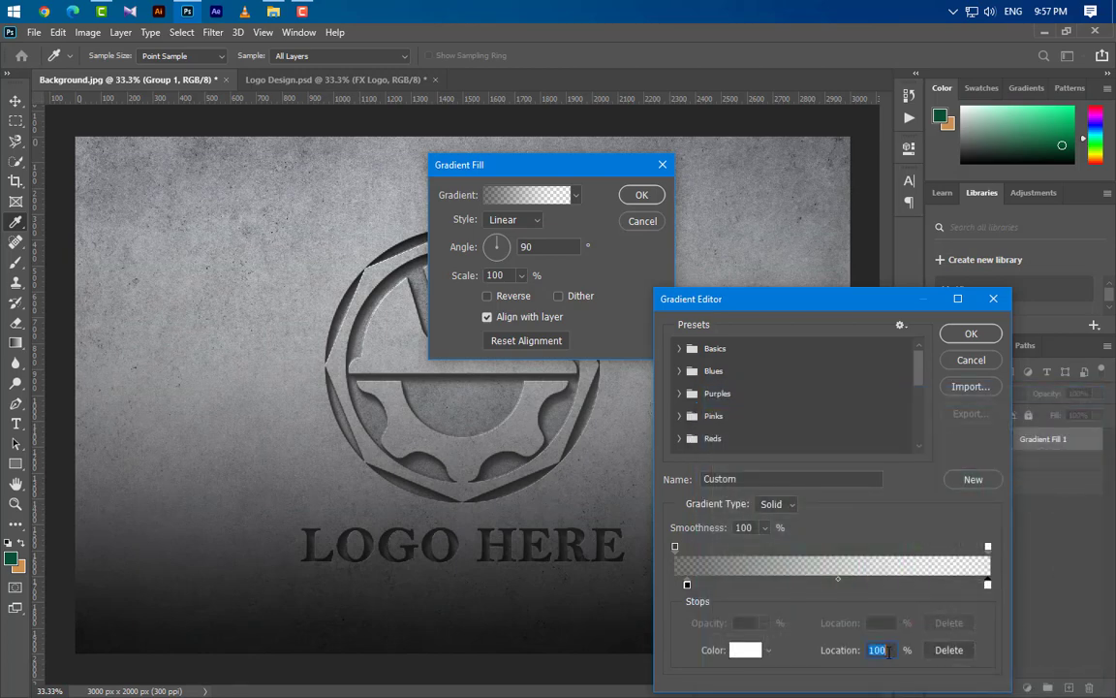
{"action": "type", "text": "86"}
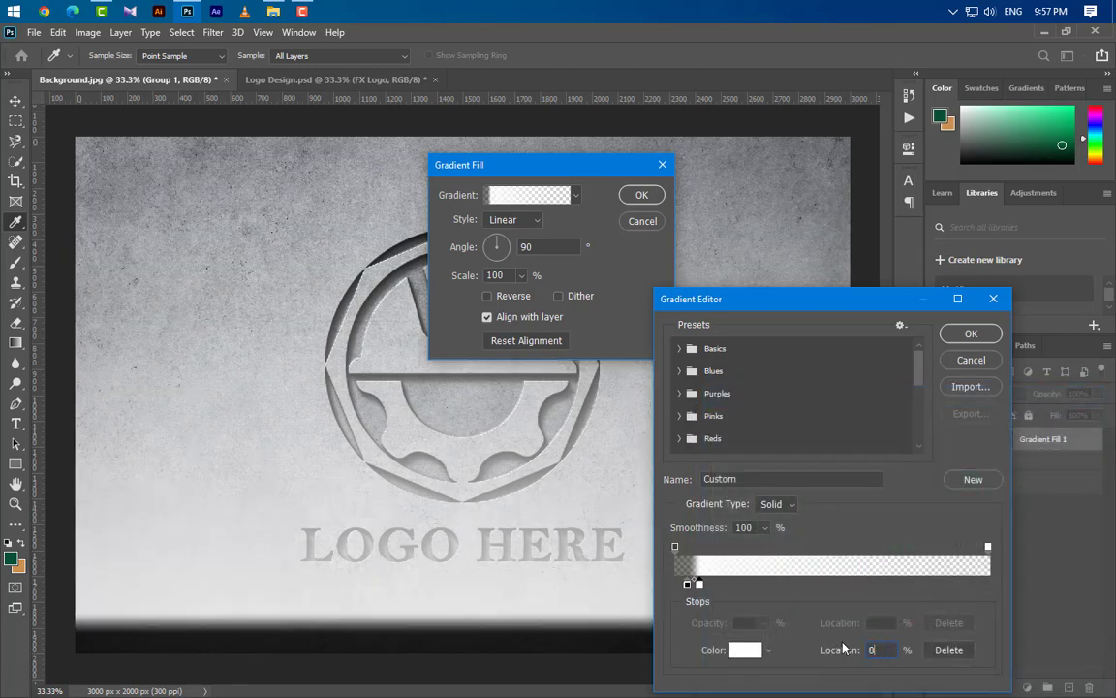
- Raise the gradient's ending opacity stop to 100% and apply the fill with its scale set to 120%
{"action": "left_click", "coordinate": [988, 547]}
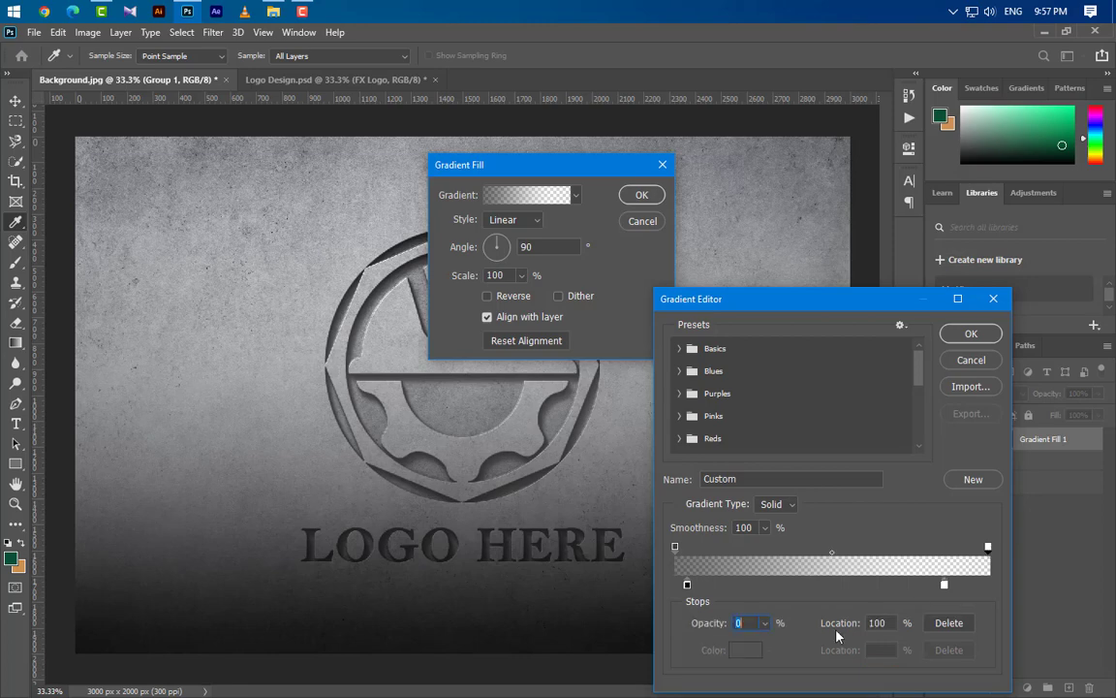
{"action": "left_click", "coordinate": [764, 623]}
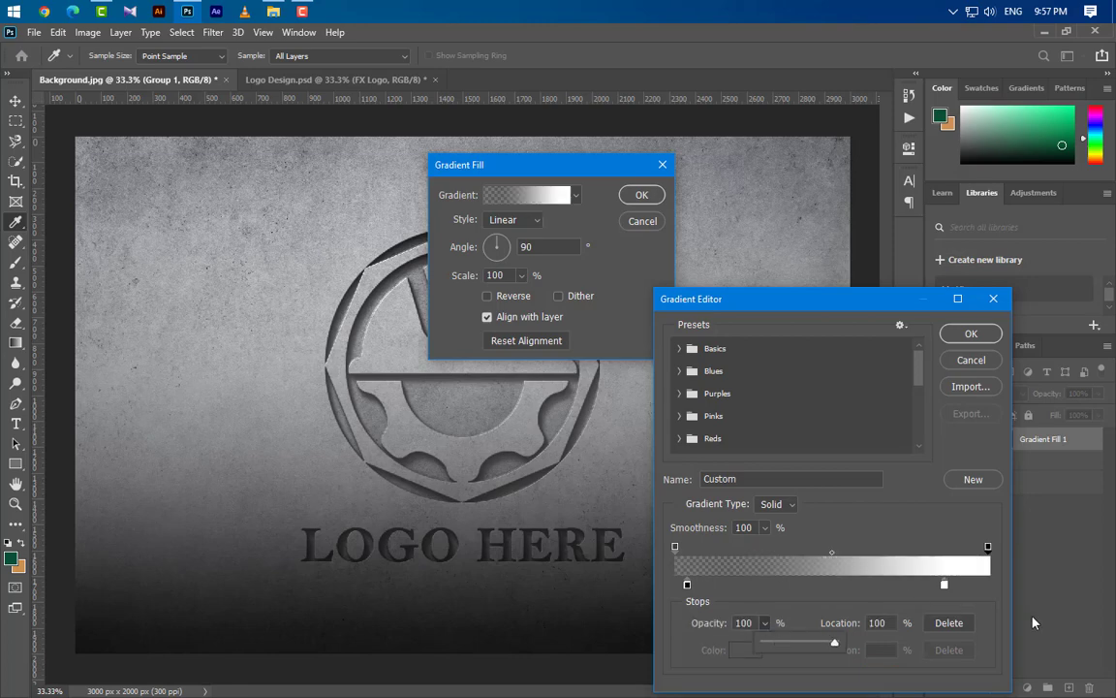
{"action": "left_click_drag", "start_coordinate": [764, 642], "coordinate": [1056, 642]}
{"action": "left_click", "coordinate": [970, 333]}
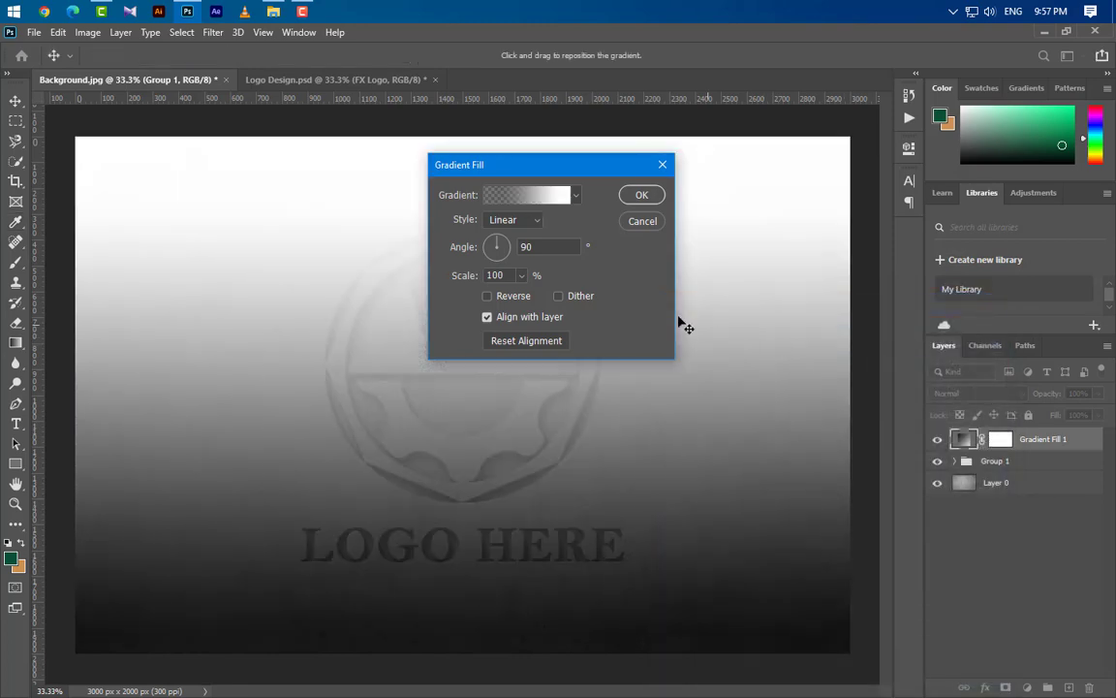
{"action": "left_click_drag", "start_coordinate": [539, 247], "coordinate": [457, 283]}
{"action": "type", "text": "120"}
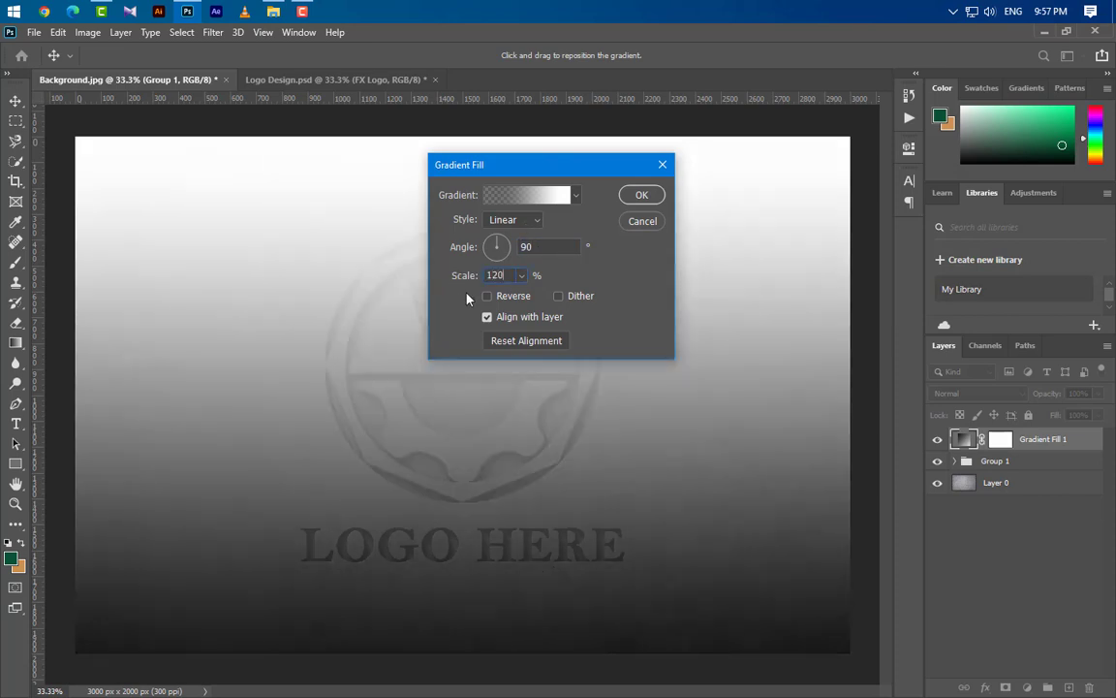
{"action": "left_click", "coordinate": [642, 196]}
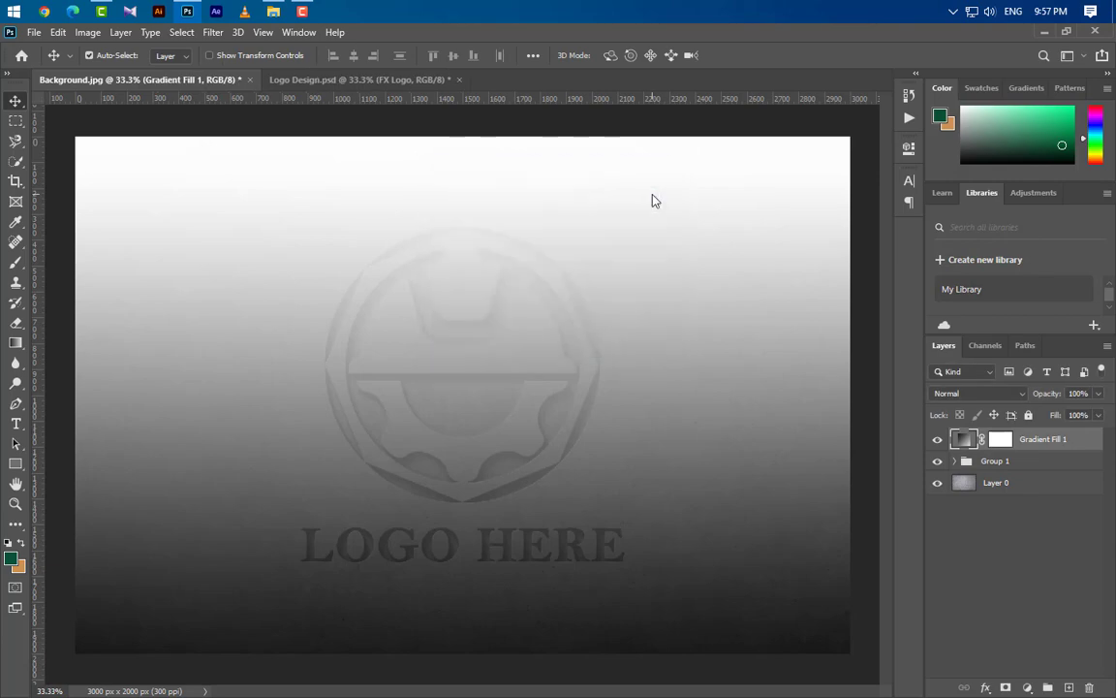
- Set the Gradient Fill 1 layer to Soft Light blending with 55% opacity
{"action": "left_click", "coordinate": [989, 399]}
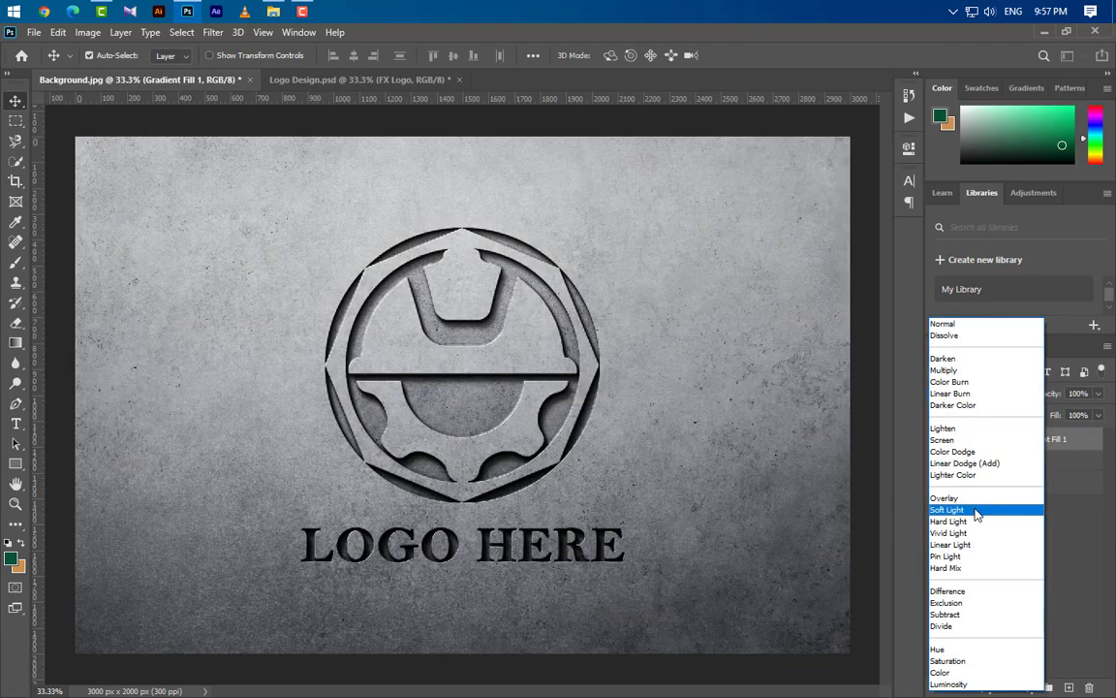
{"action": "left_click", "coordinate": [976, 514]}
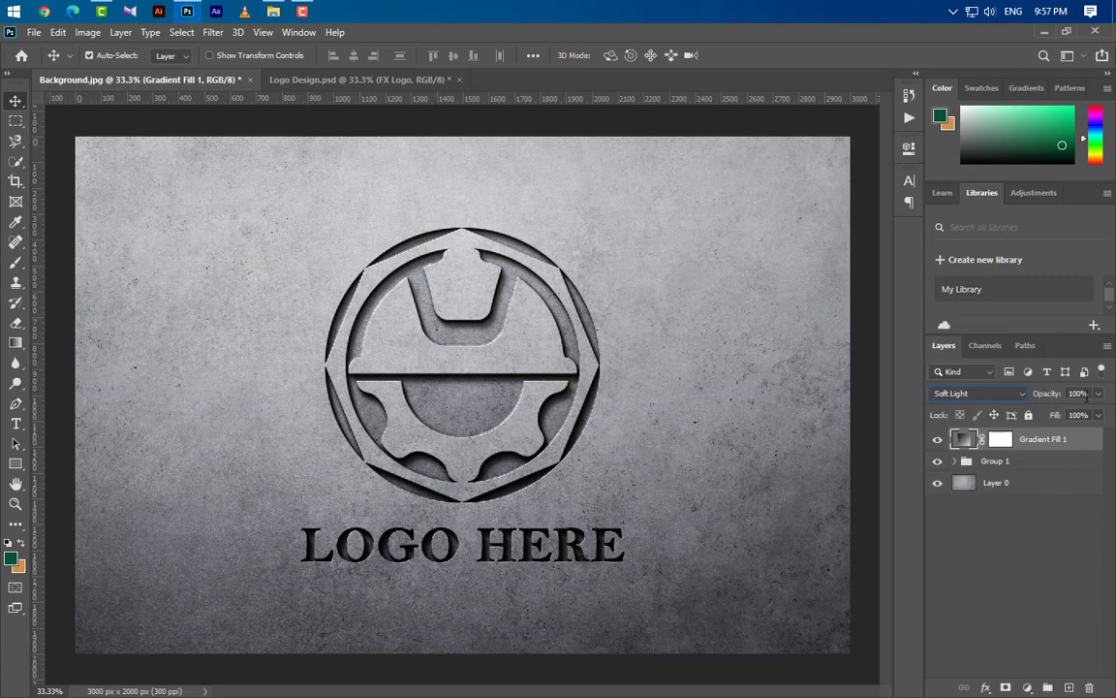
{"action": "type", "text": "55"}
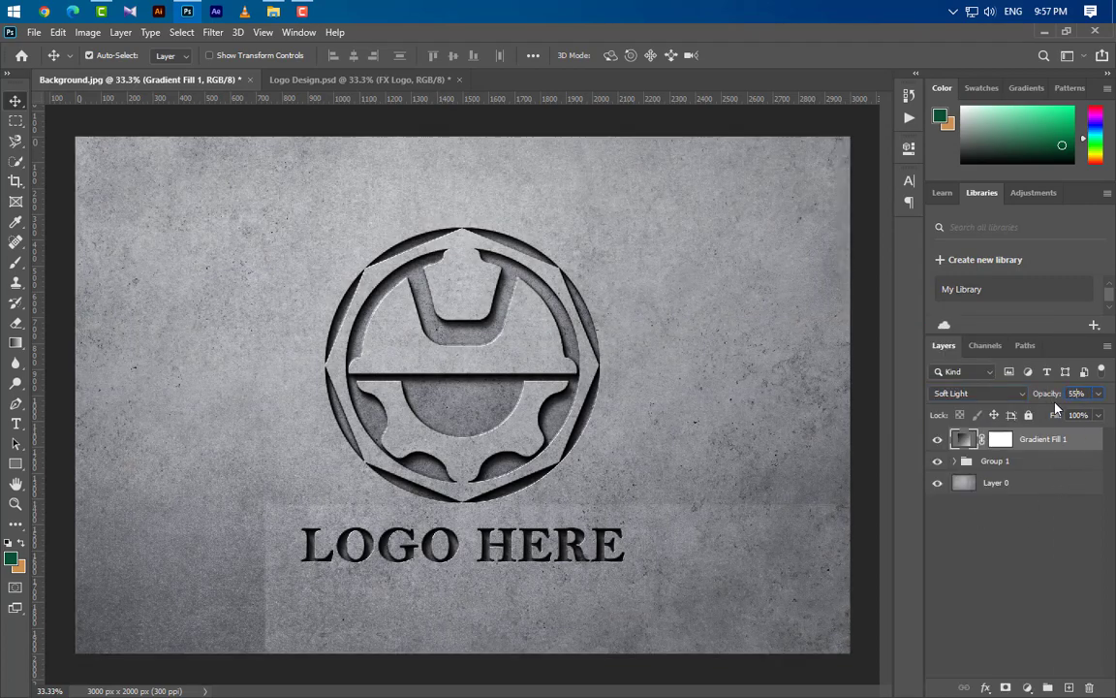
- Duplicate the Gradient Fill 1 layer, giving the copy 37% opacity and a 145° gradient angle
{"action": "left_click_drag", "start_coordinate": [1085, 440], "coordinate": [1070, 687]}
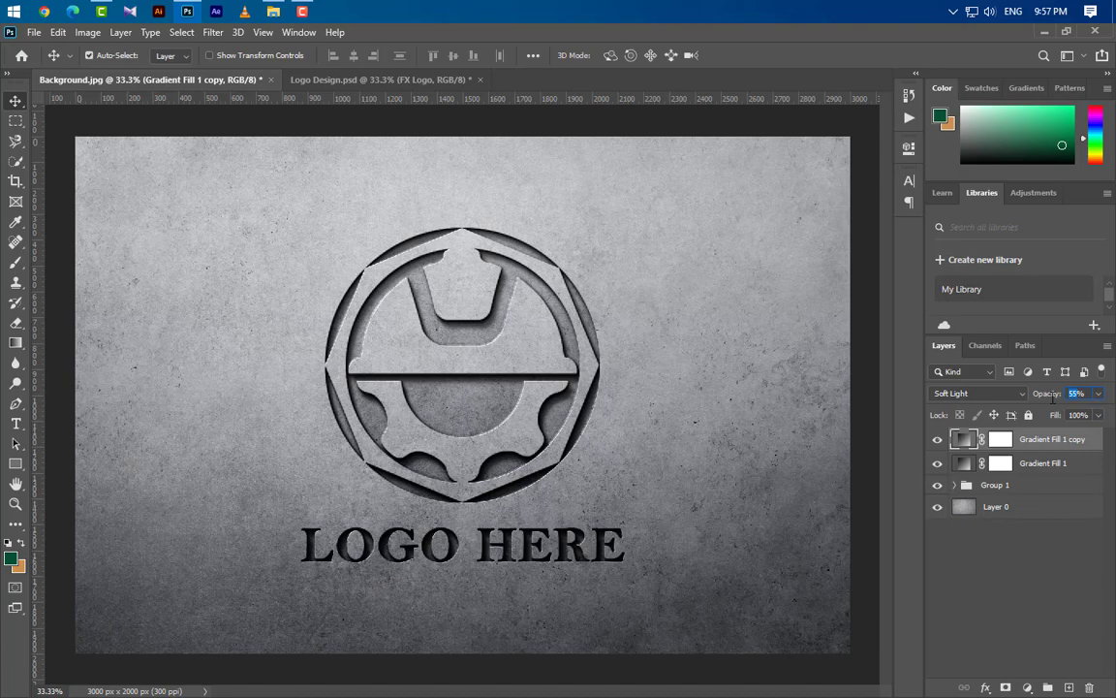
{"action": "type", "text": "37"}
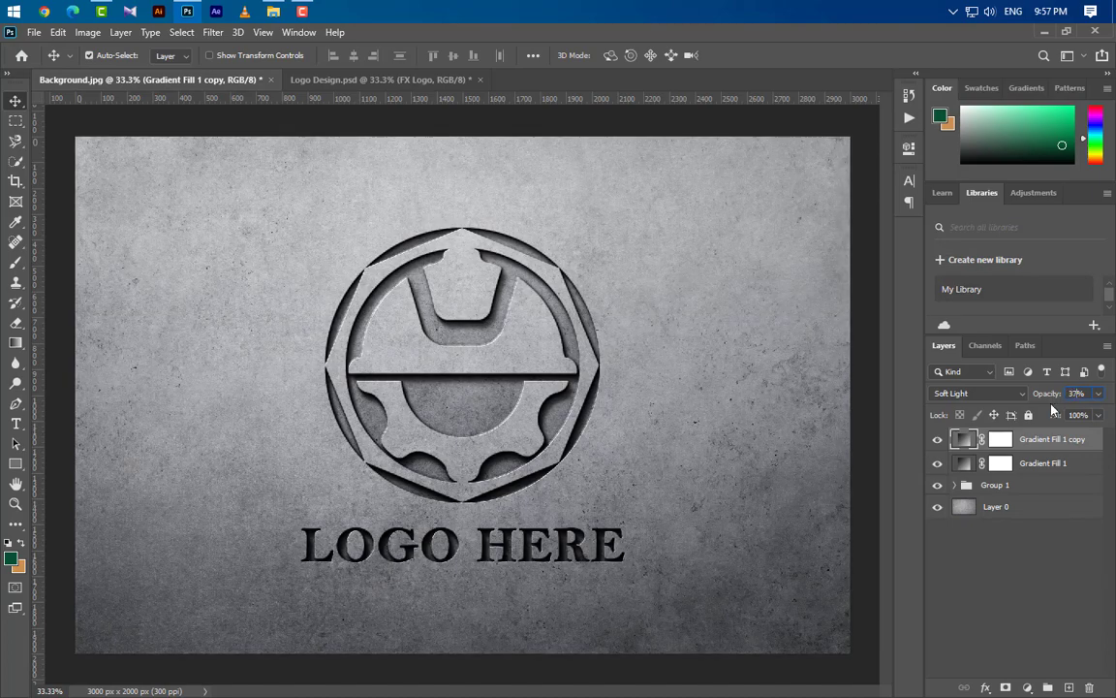
{"action": "double_click", "coordinate": [964, 441]}
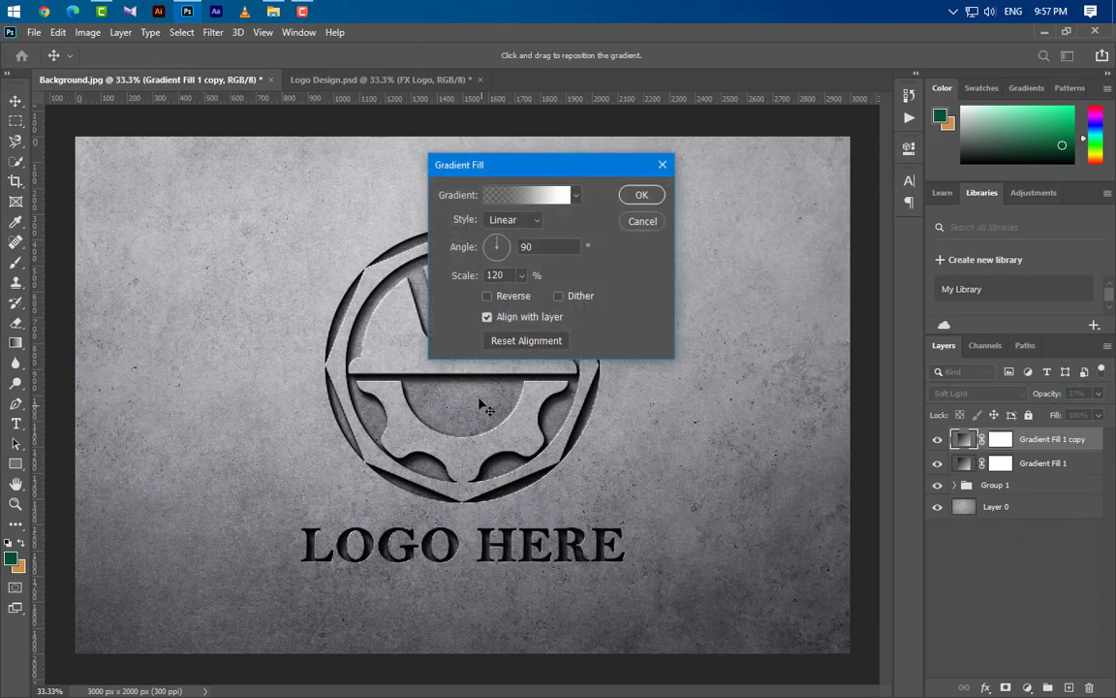
{"action": "left_click_drag", "start_coordinate": [495, 276], "coordinate": [476, 277]}
{"action": "left_click_drag", "start_coordinate": [534, 248], "coordinate": [505, 250]}
{"action": "type", "text": "145"}
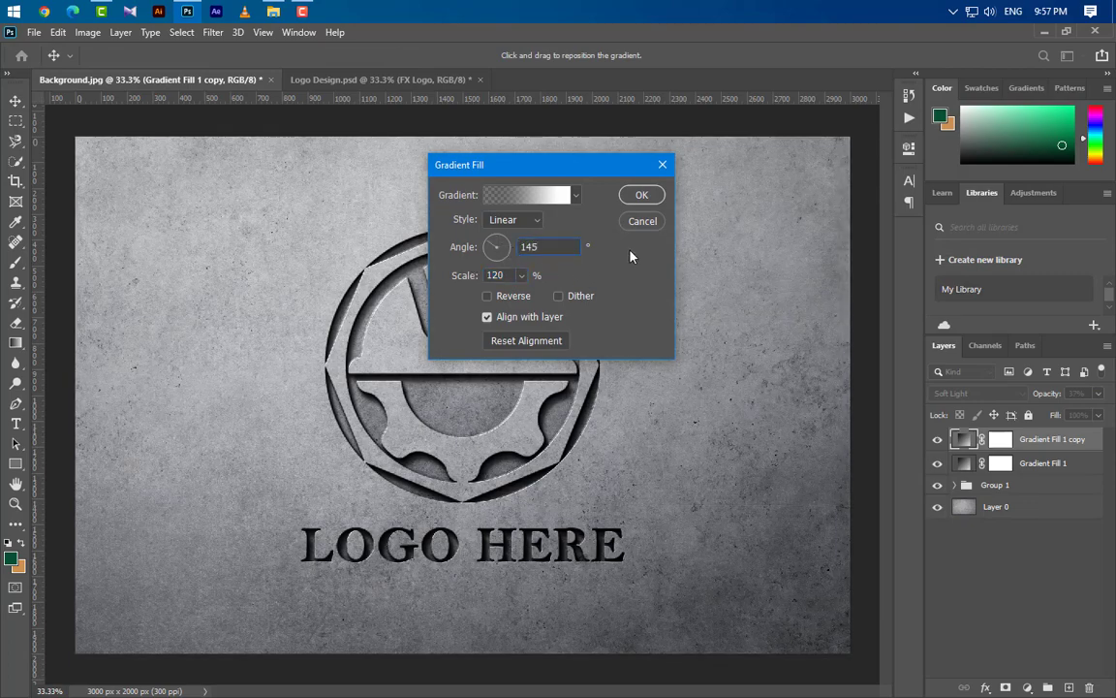
{"action": "left_click", "coordinate": [642, 197]}
- Duplicate the 145° gradient fill layer and set the new copy's opacity to 30%
{"action": "left_click_drag", "start_coordinate": [966, 441], "coordinate": [1069, 687]}
{"action": "left_click", "coordinate": [1074, 393]}
{"action": "type", "text": "30"}
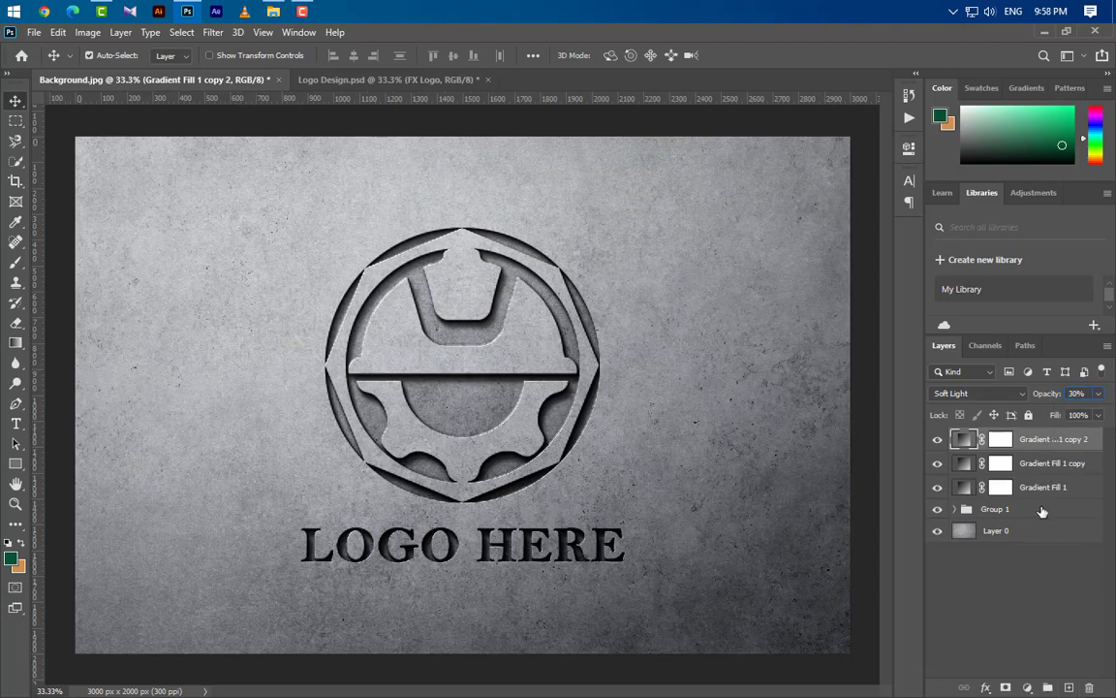
- Group the three gradient fill layers together
{"action": "left_click", "coordinate": [1051, 463], "text": "ctrl"}
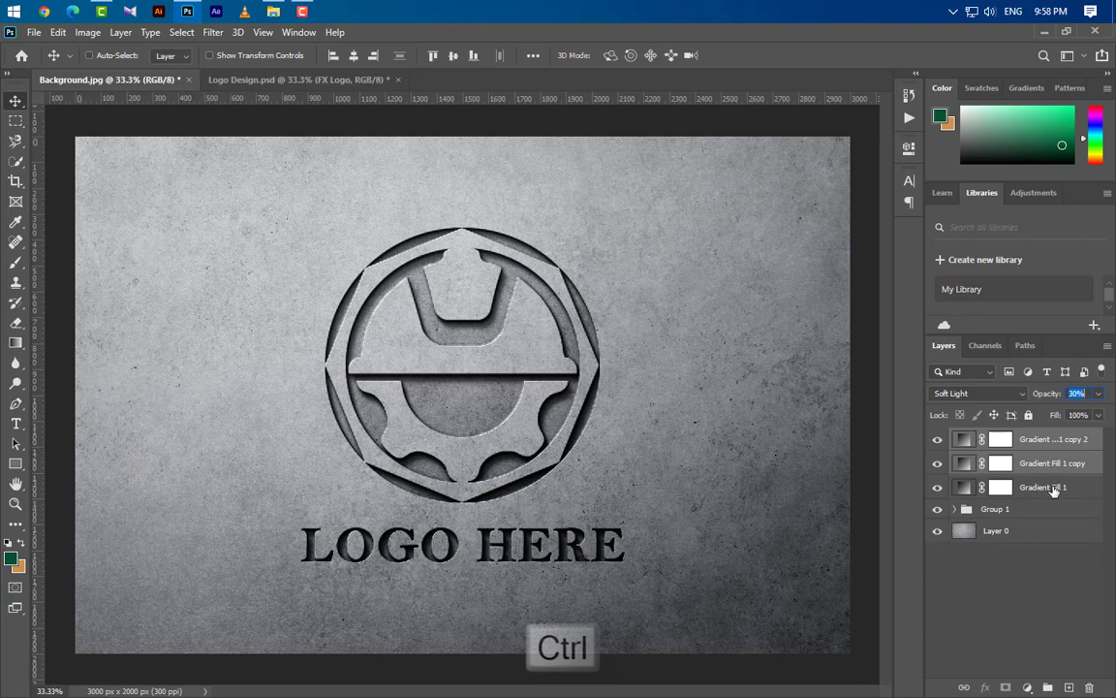
{"action": "left_click", "coordinate": [1044, 486], "text": "ctrl"}
{"action": "left_click", "coordinate": [1046, 688], "text": "ctrl"}
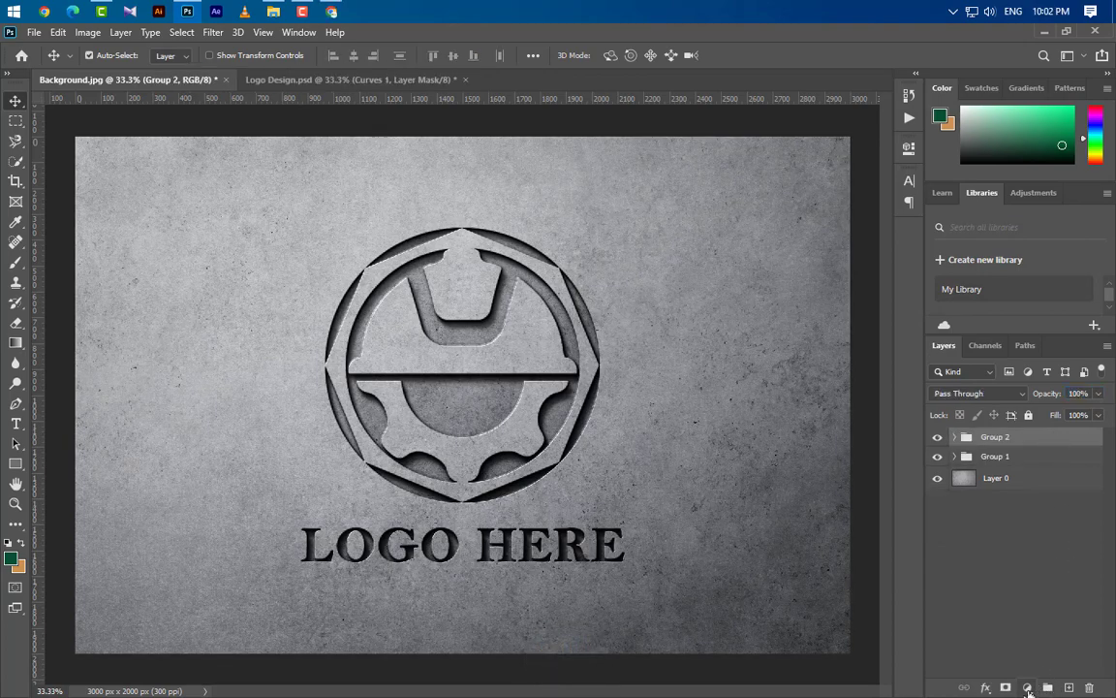
- Add a Curves adjustment above the groups and pull its RGB black and white points slightly inward
{"action": "left_click", "coordinate": [1027, 687]}
{"action": "left_click", "coordinate": [1010, 498]}
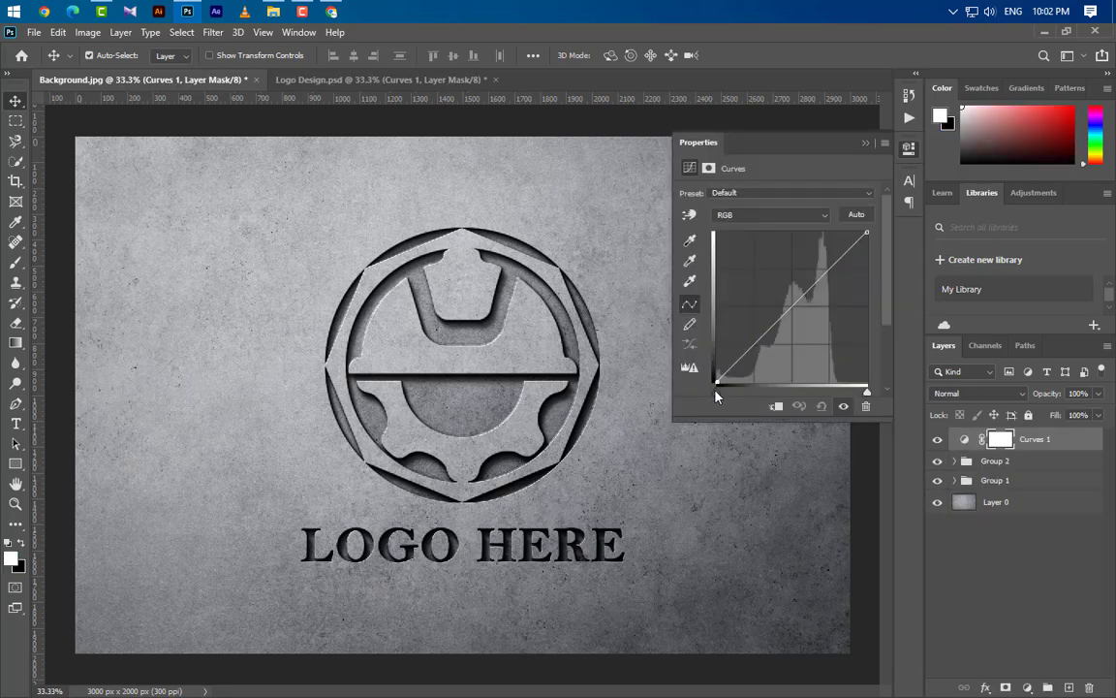
{"action": "left_click_drag", "start_coordinate": [715, 395], "coordinate": [719, 396]}
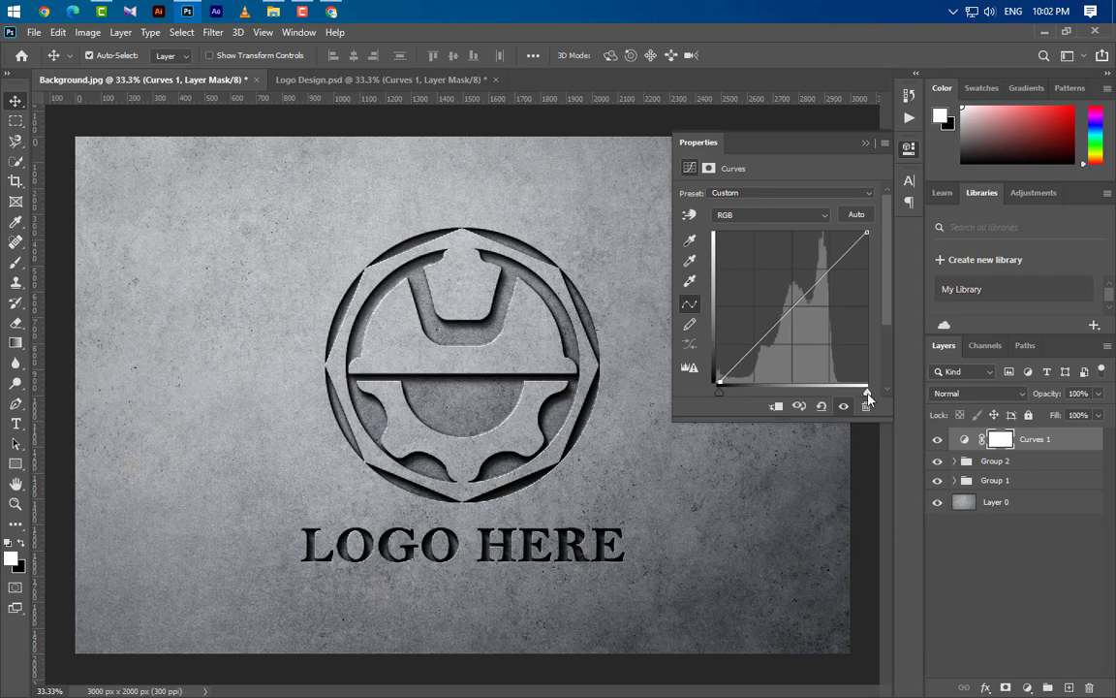
{"action": "left_click_drag", "start_coordinate": [867, 390], "coordinate": [862, 392]}
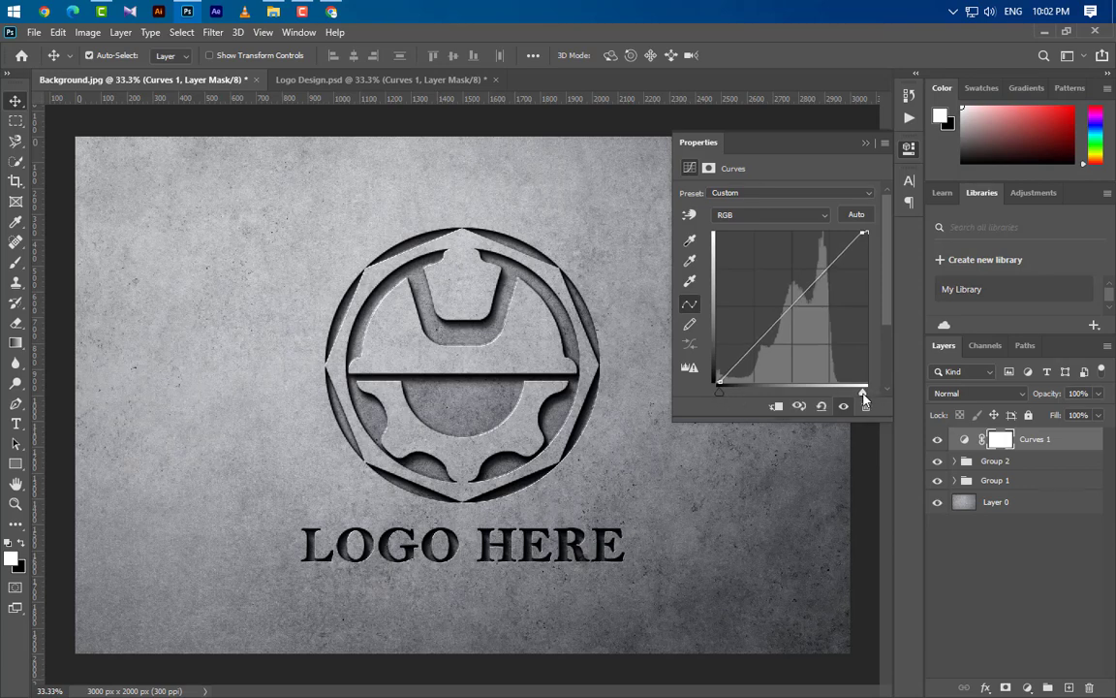
- Fine-tune the Curves adjustment channel by channel through Red, Green and Blue, pulling the Blue black and white points slightly inward
{"action": "left_click", "coordinate": [768, 215]}
{"action": "left_click", "coordinate": [742, 235]}
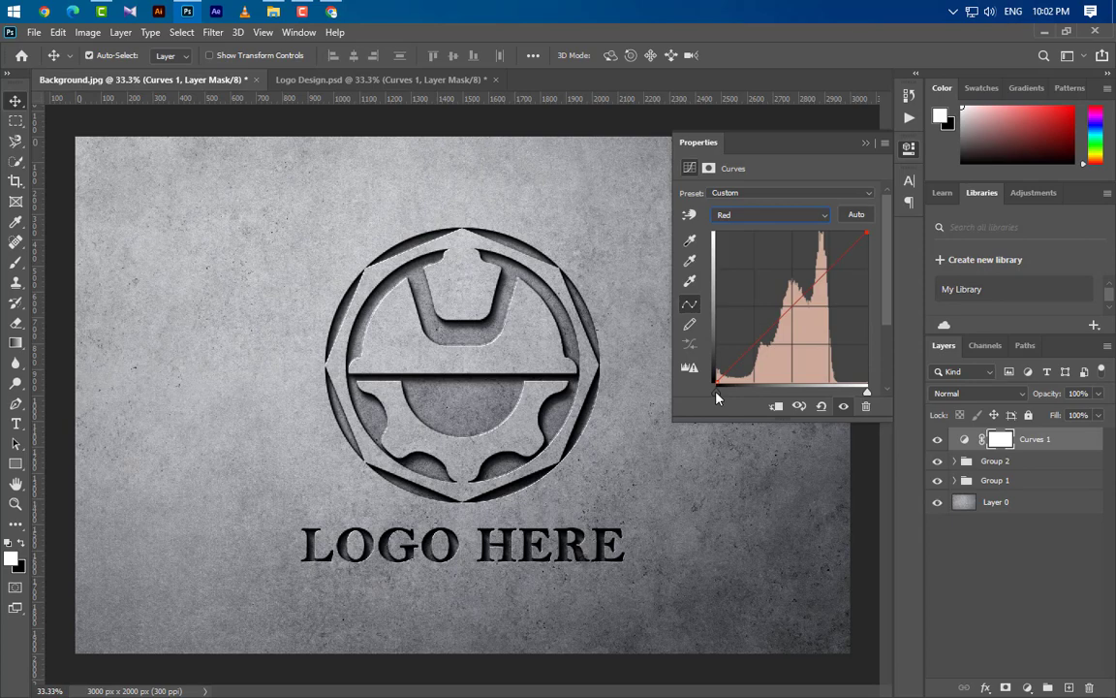
{"action": "left_click", "coordinate": [742, 215]}
{"action": "left_click", "coordinate": [742, 252]}
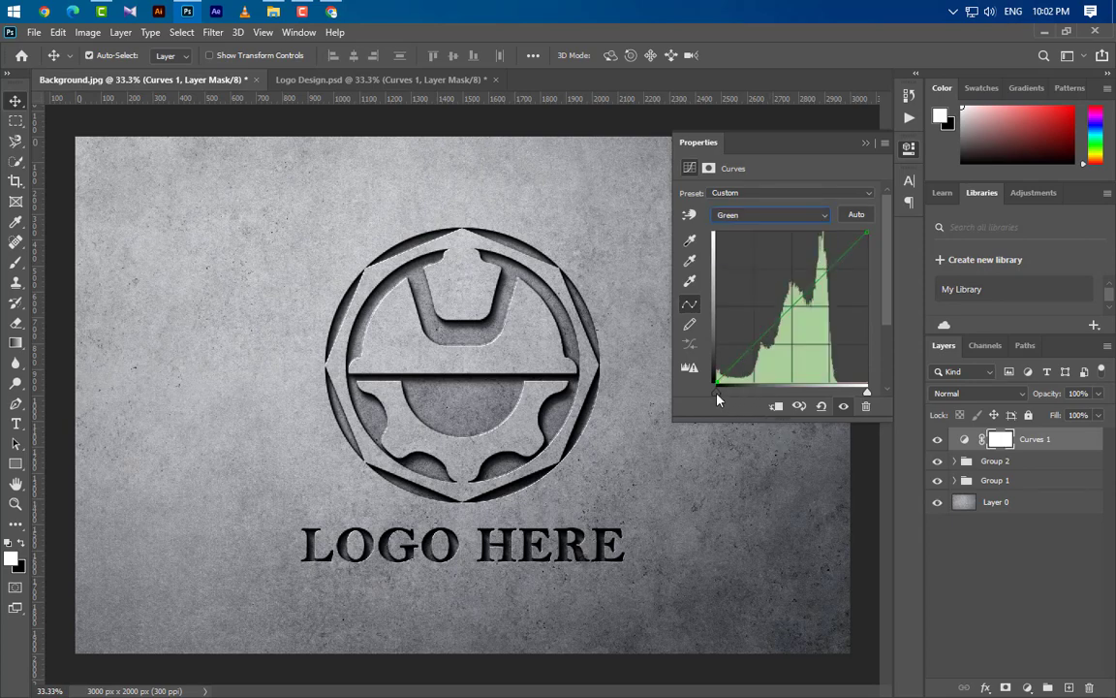
{"action": "left_click", "coordinate": [771, 215]}
{"action": "left_click", "coordinate": [751, 261]}
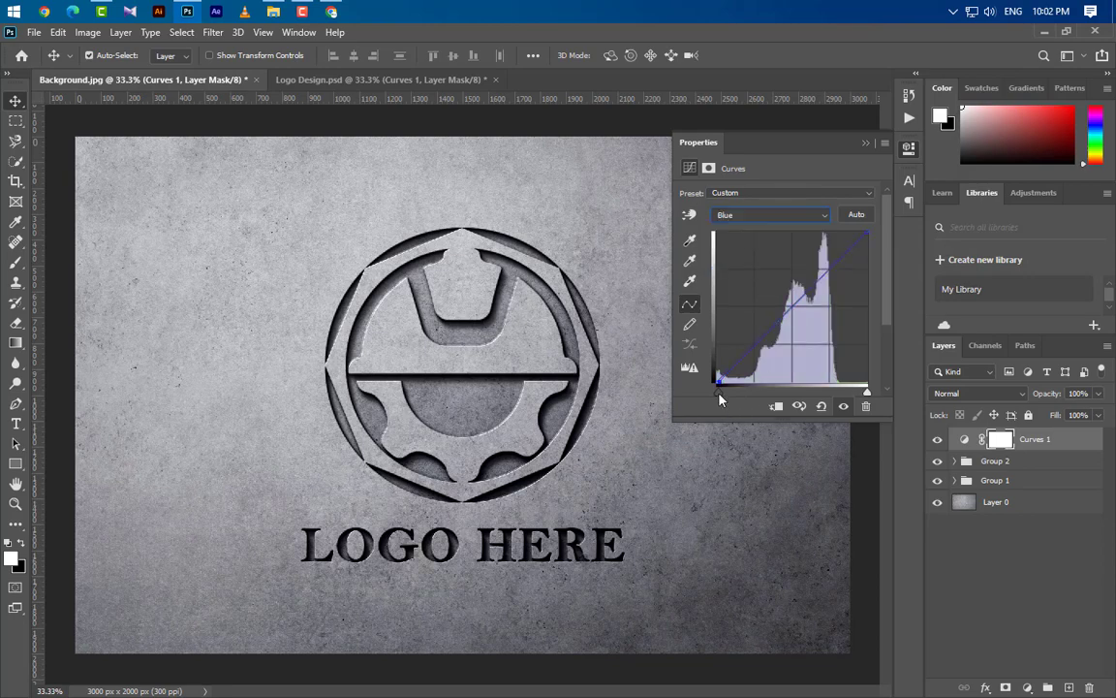
{"action": "left_click_drag", "start_coordinate": [867, 394], "coordinate": [864, 394]}
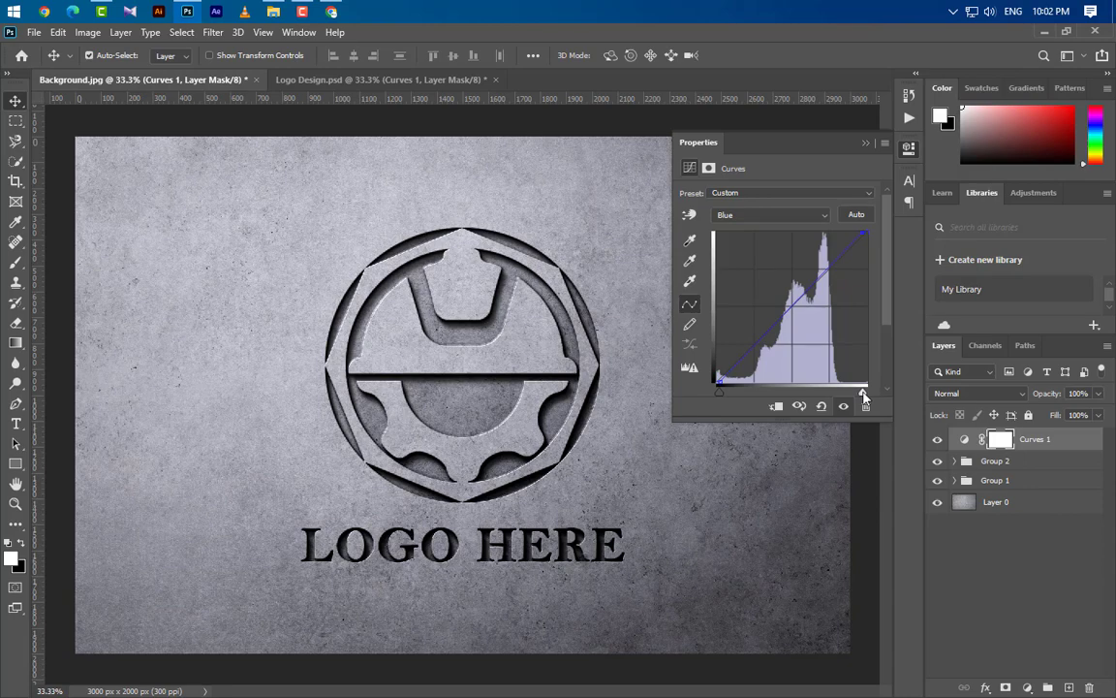
{"action": "left_click", "coordinate": [865, 143]}
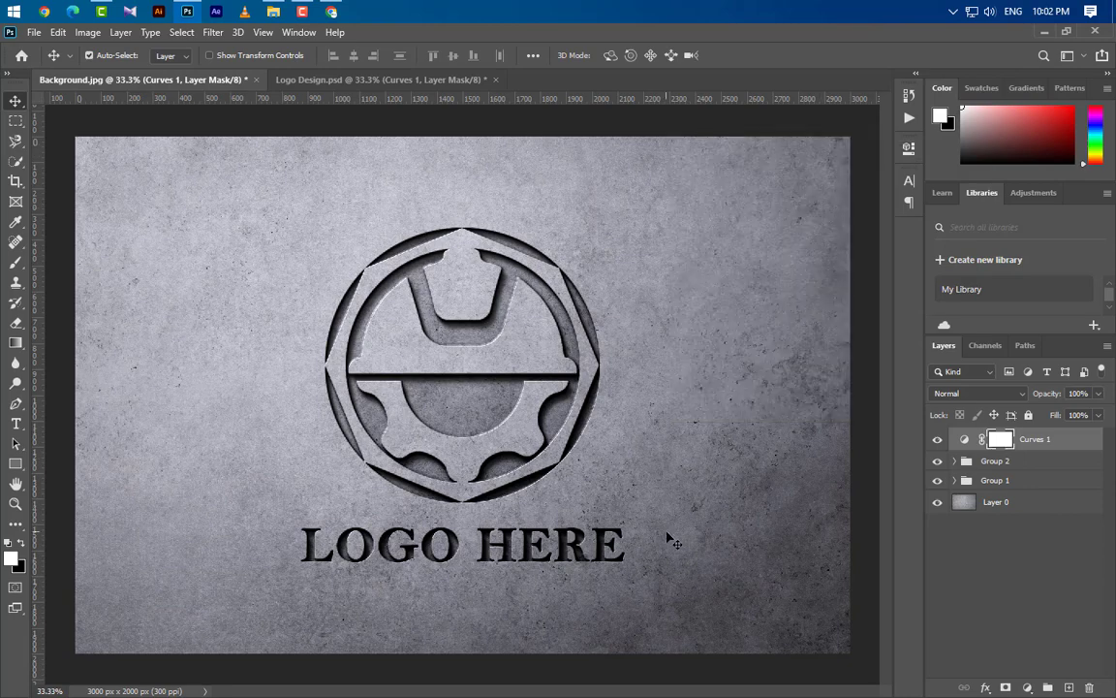
- Duplicate the topmost logo smart object in Group 1 and move the copy above the Curves adjustment
{"action": "left_click", "coordinate": [954, 460]}
{"action": "left_click", "coordinate": [954, 460]}
{"action": "left_click", "coordinate": [955, 481]}
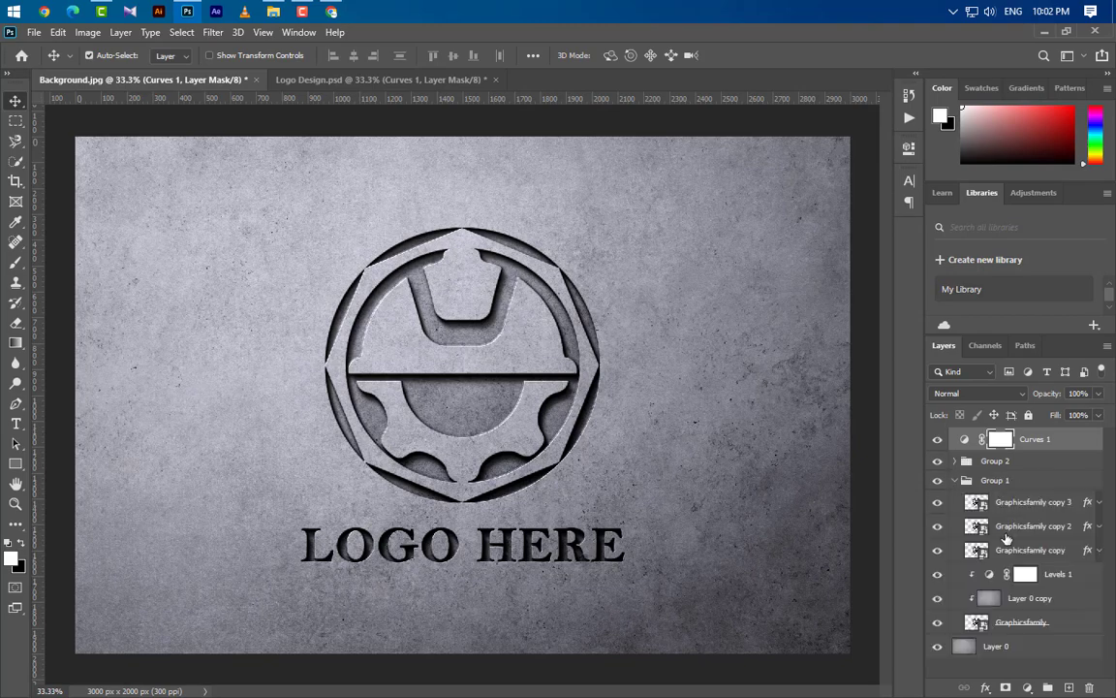
{"action": "left_click", "coordinate": [1031, 502]}
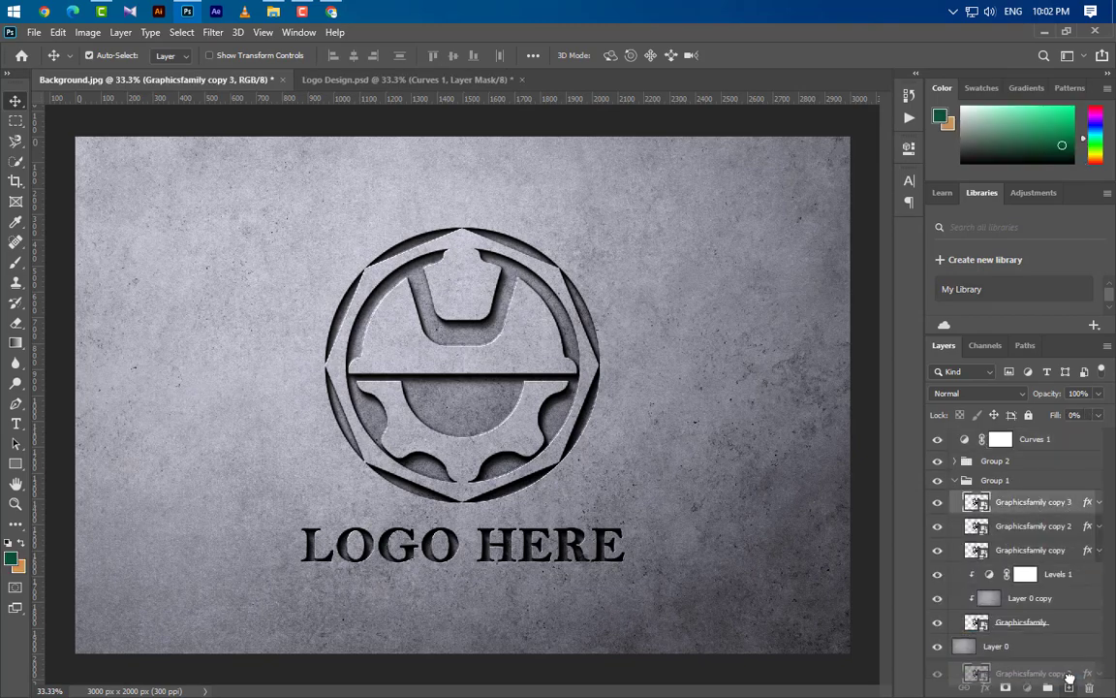
{"action": "key", "text": "ctrl+j"}
{"action": "left_click_drag", "start_coordinate": [1046, 502], "coordinate": [1041, 430]}
{"action": "left_click", "coordinate": [956, 504]}
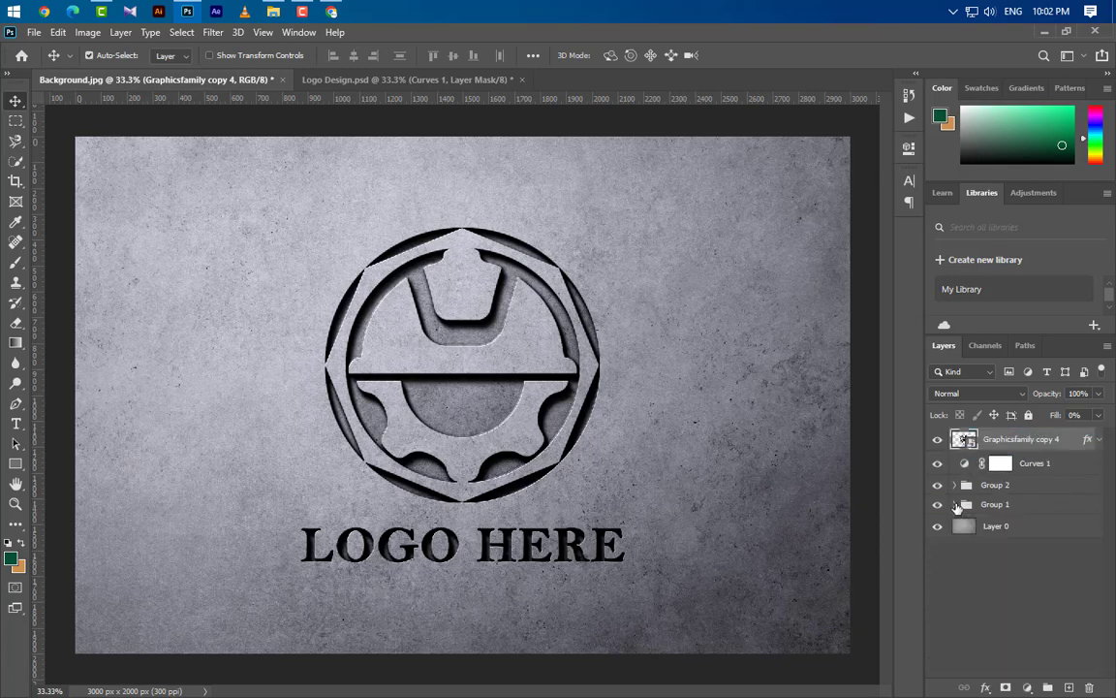
- Rename the duplicated logo layer as Your Logo Here
{"action": "double_click", "coordinate": [1017, 439]}
{"action": "type", "text": "Your Logo Here"}
{"action": "key", "text": "Return"}
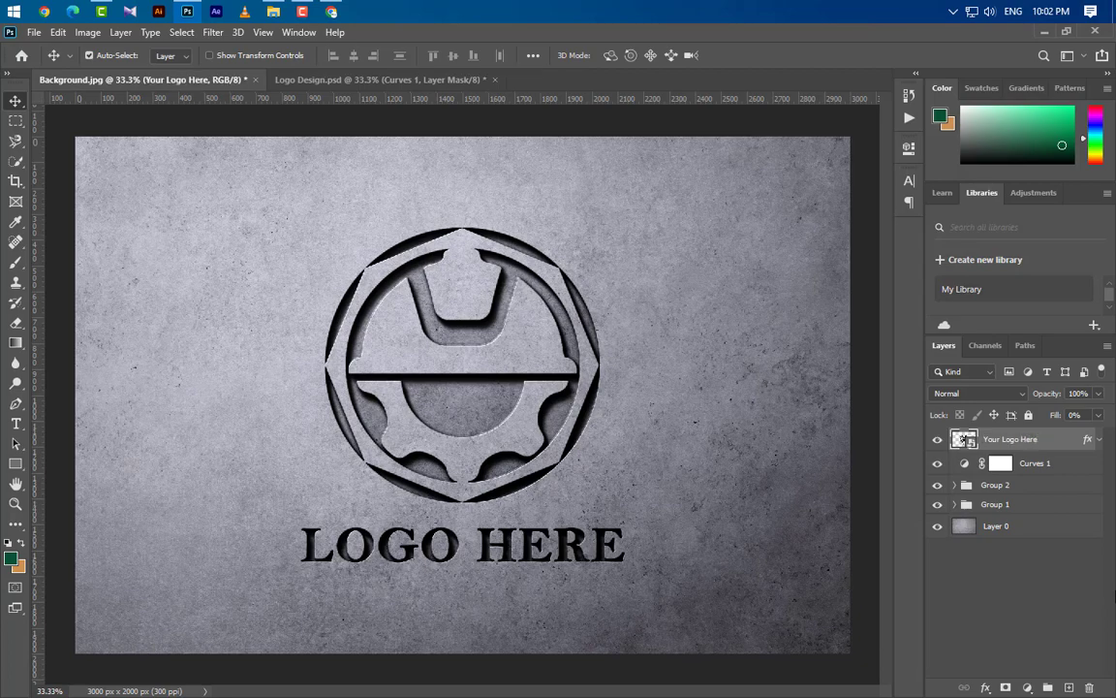
- Set the Your Logo Here layer's opacity to 0% and delete its layer style effects
{"action": "left_click", "coordinate": [1098, 394]}
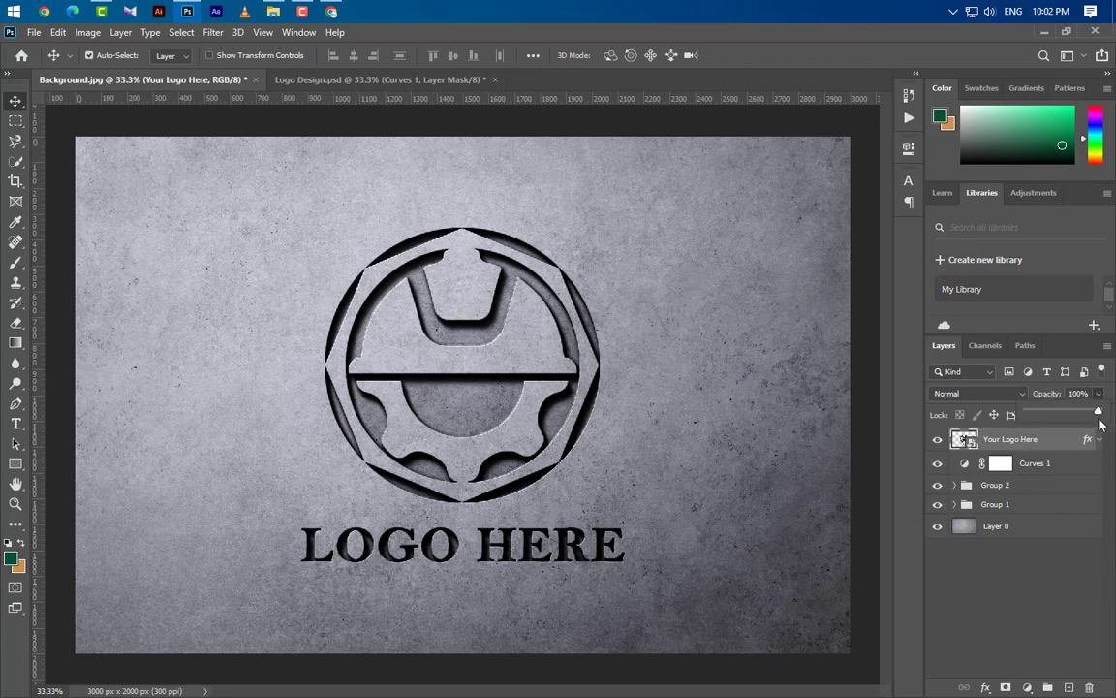
{"action": "left_click_drag", "start_coordinate": [1099, 411], "coordinate": [969, 412]}
{"action": "left_click_drag", "start_coordinate": [1089, 440], "coordinate": [1090, 686]}
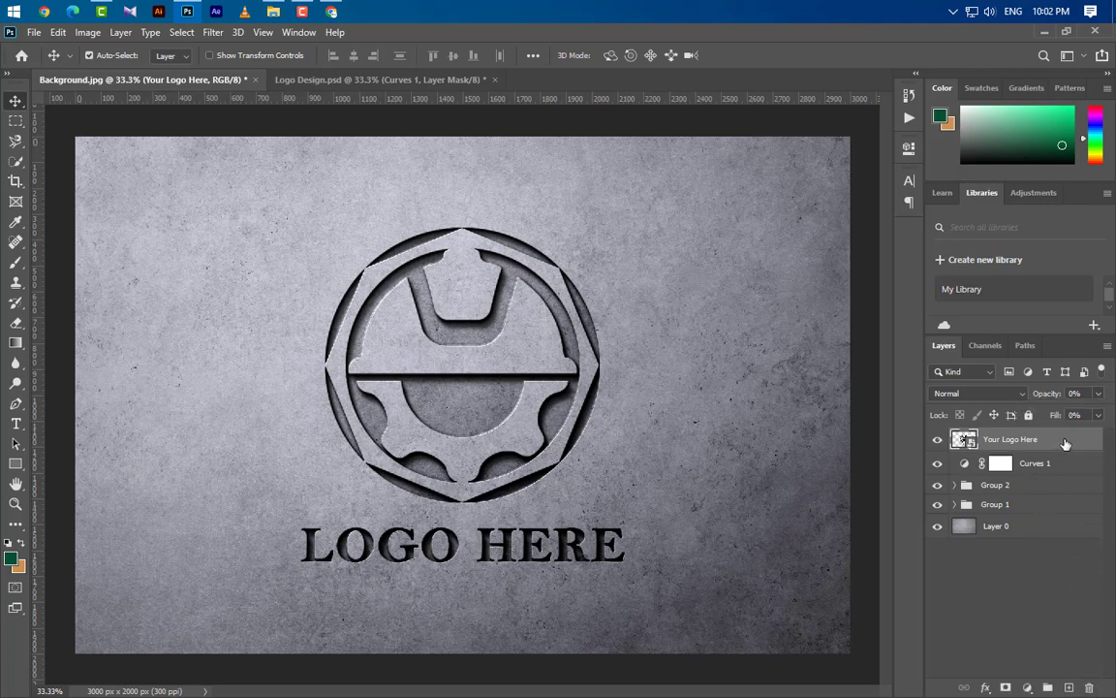
- Open the Your Logo Here smart object's contents and bring in the colourful Logo PNG layer from Logo Design.psd
{"action": "double_click", "coordinate": [967, 441]}
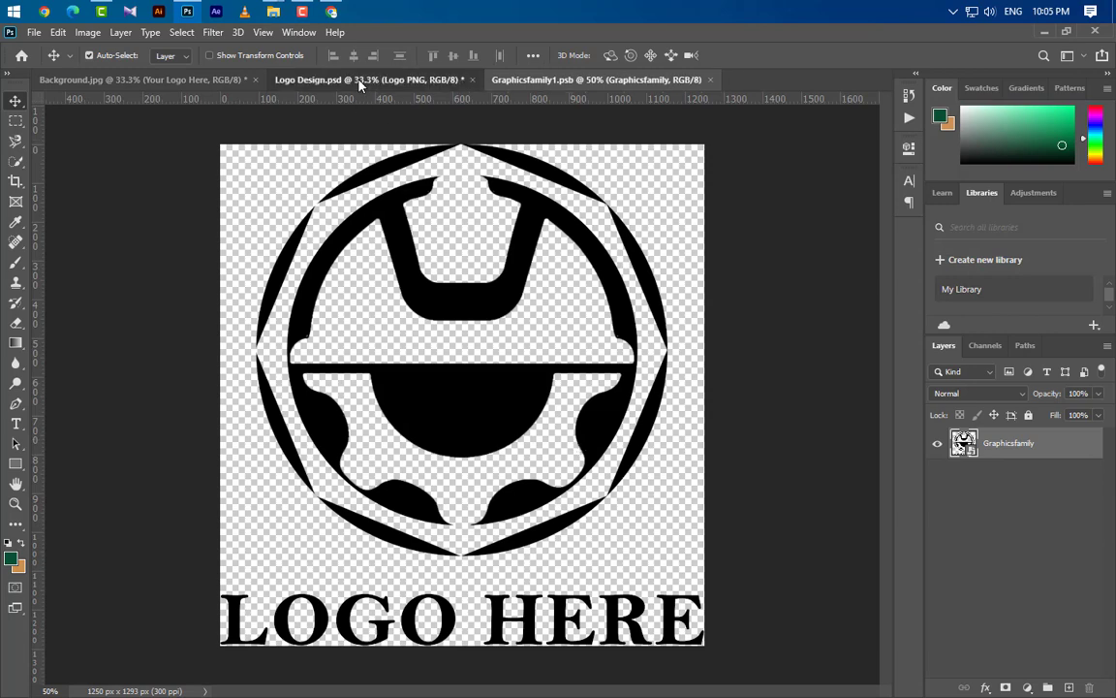
{"action": "left_click", "coordinate": [329, 77]}
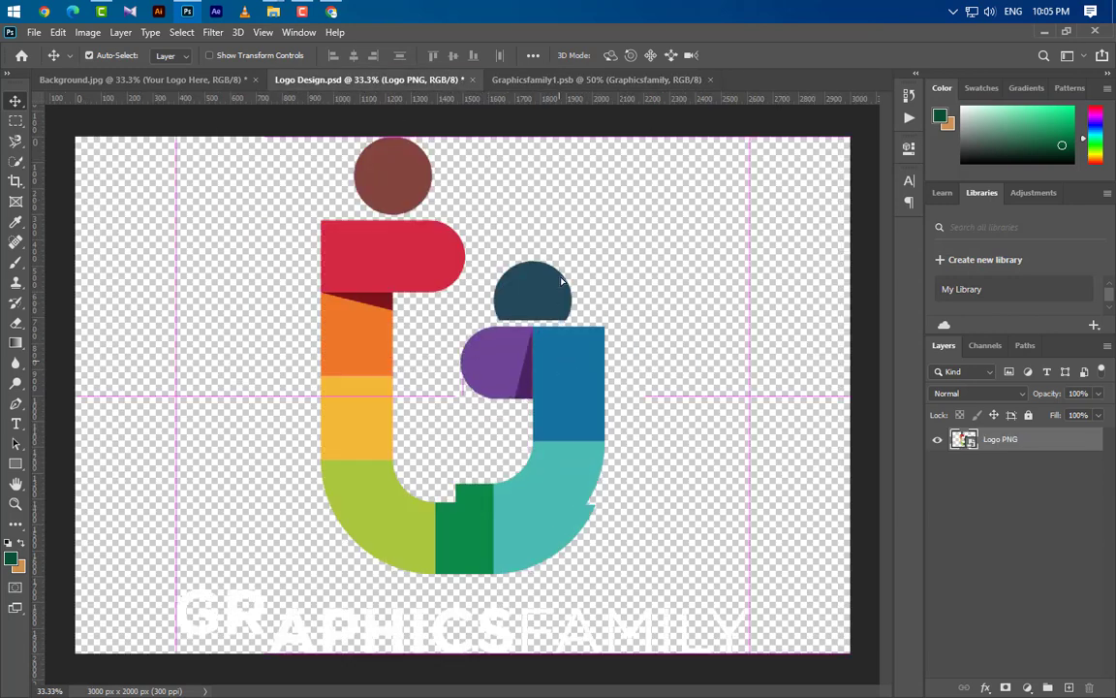
{"action": "left_click_drag", "start_coordinate": [562, 281], "coordinate": [516, 453]}
- Scale the Logo PNG layer proportionally to 13.23% and centre it on the smart object's canvas
{"action": "key", "text": "ctrl+t"}
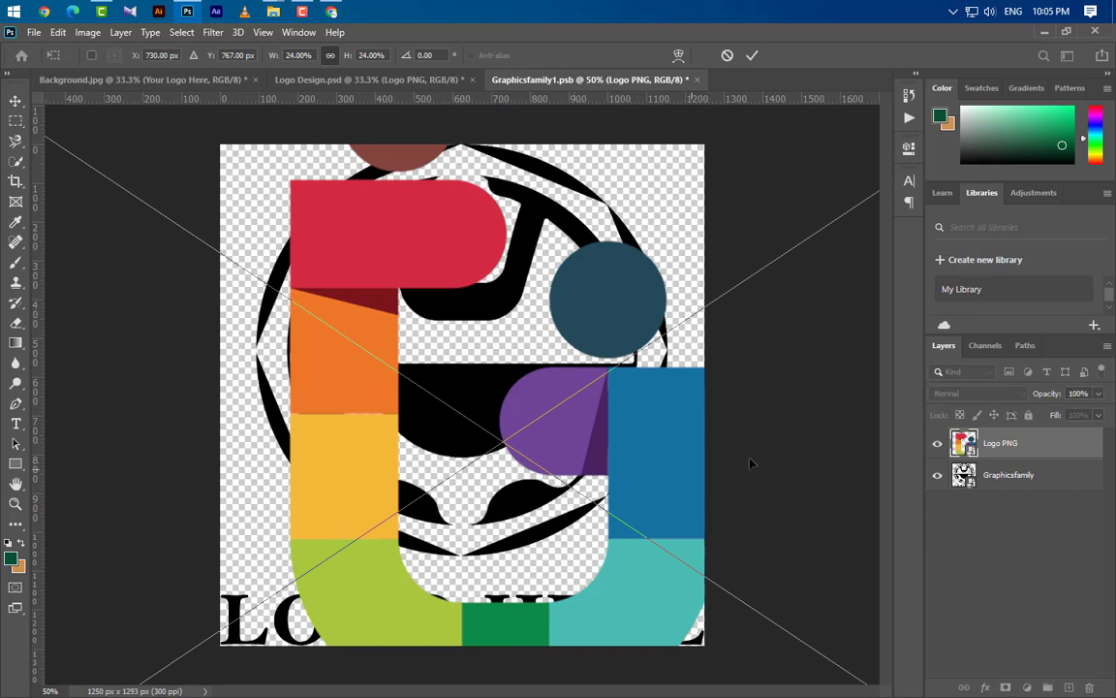
{"action": "key", "text": "ctrl+0"}
{"action": "left_click_drag", "start_coordinate": [482, 228], "coordinate": [482, 272]}
{"action": "left_click_drag", "start_coordinate": [482, 612], "coordinate": [481, 520]}
{"action": "left_click_drag", "start_coordinate": [667, 397], "coordinate": [601, 388]}
{"action": "left_click_drag", "start_coordinate": [469, 451], "coordinate": [496, 473]}
{"action": "left_click_drag", "start_coordinate": [462, 316], "coordinate": [462, 304]}
{"action": "left_click_drag", "start_coordinate": [489, 383], "coordinate": [489, 363]}
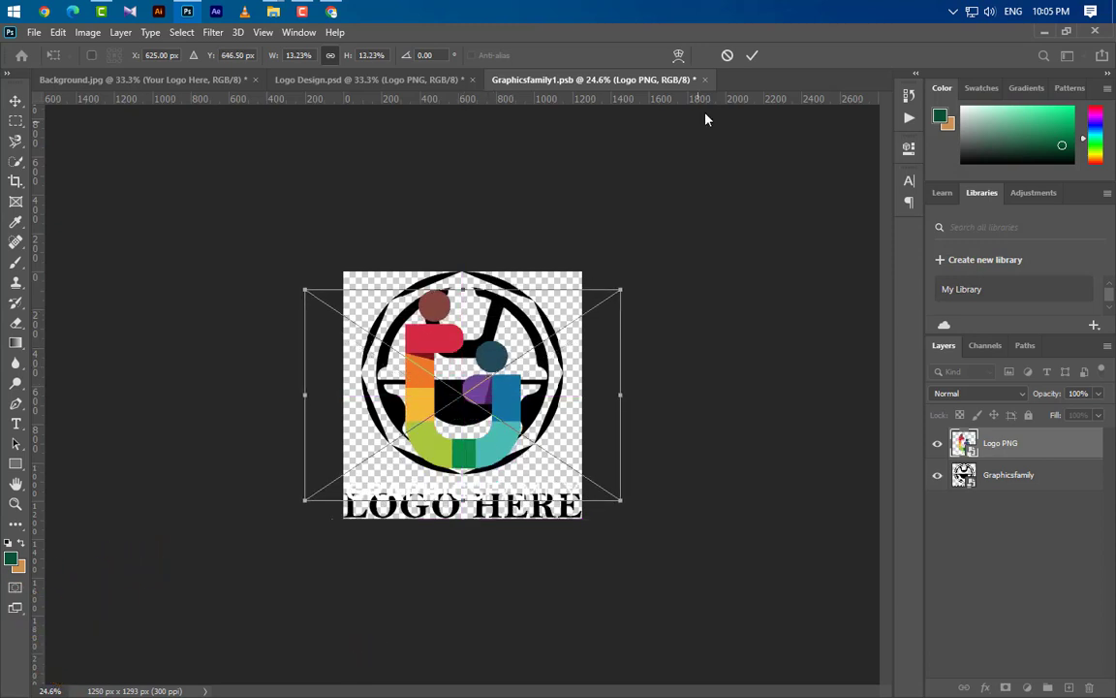
{"action": "left_click", "coordinate": [752, 55]}
- Hide the old Graphicsfamily layer, close the smart object with its changes saved, and return to the Background.jpg mockup
{"action": "left_click", "coordinate": [937, 475]}
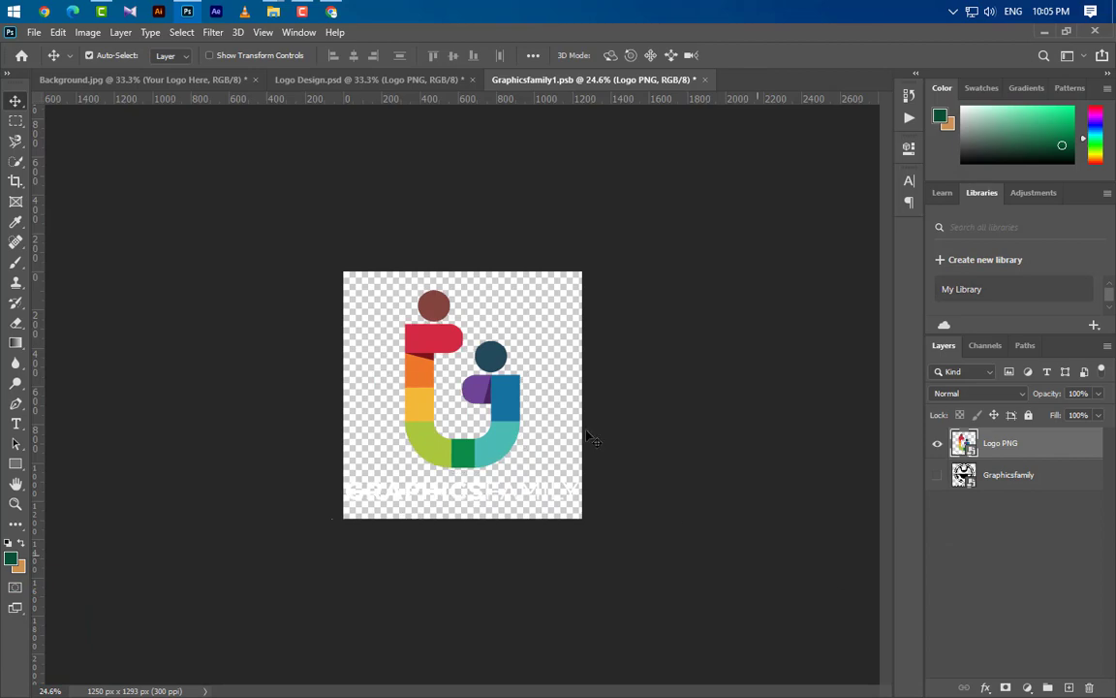
{"action": "left_click", "coordinate": [705, 80]}
{"action": "left_click", "coordinate": [498, 284]}
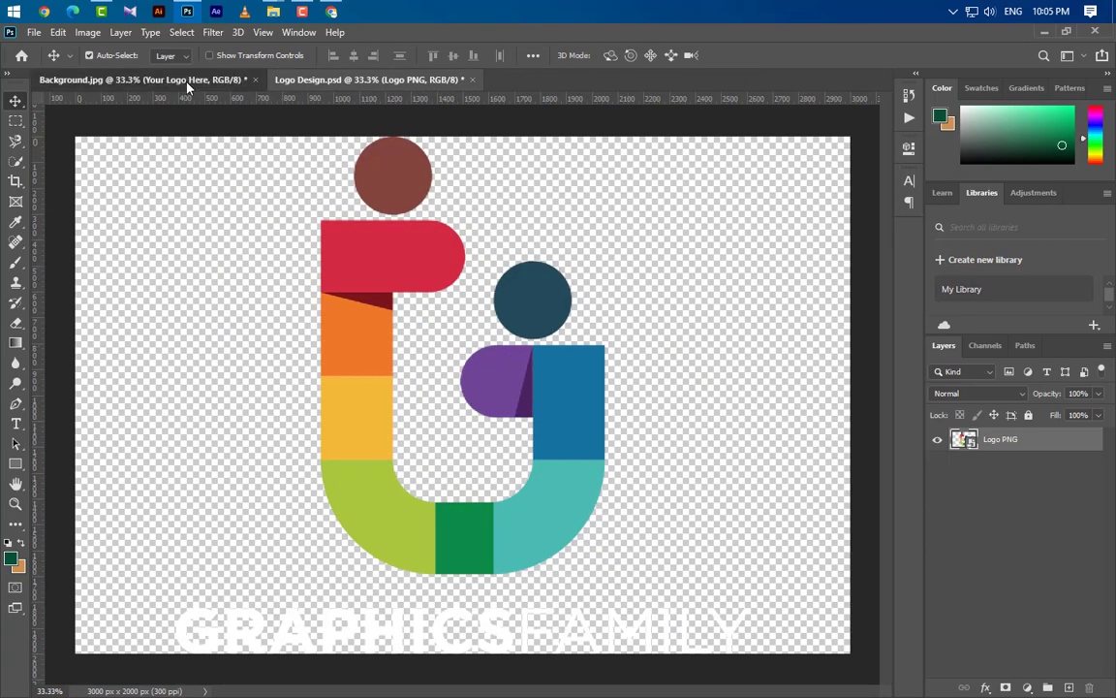
{"action": "left_click", "coordinate": [187, 84]}
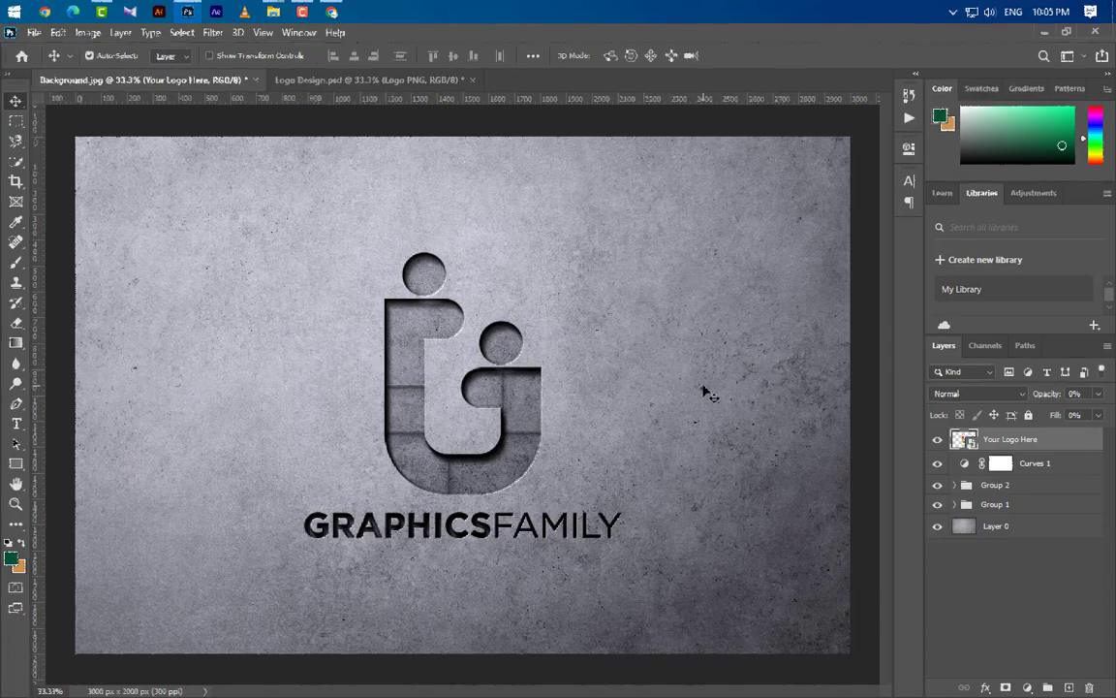